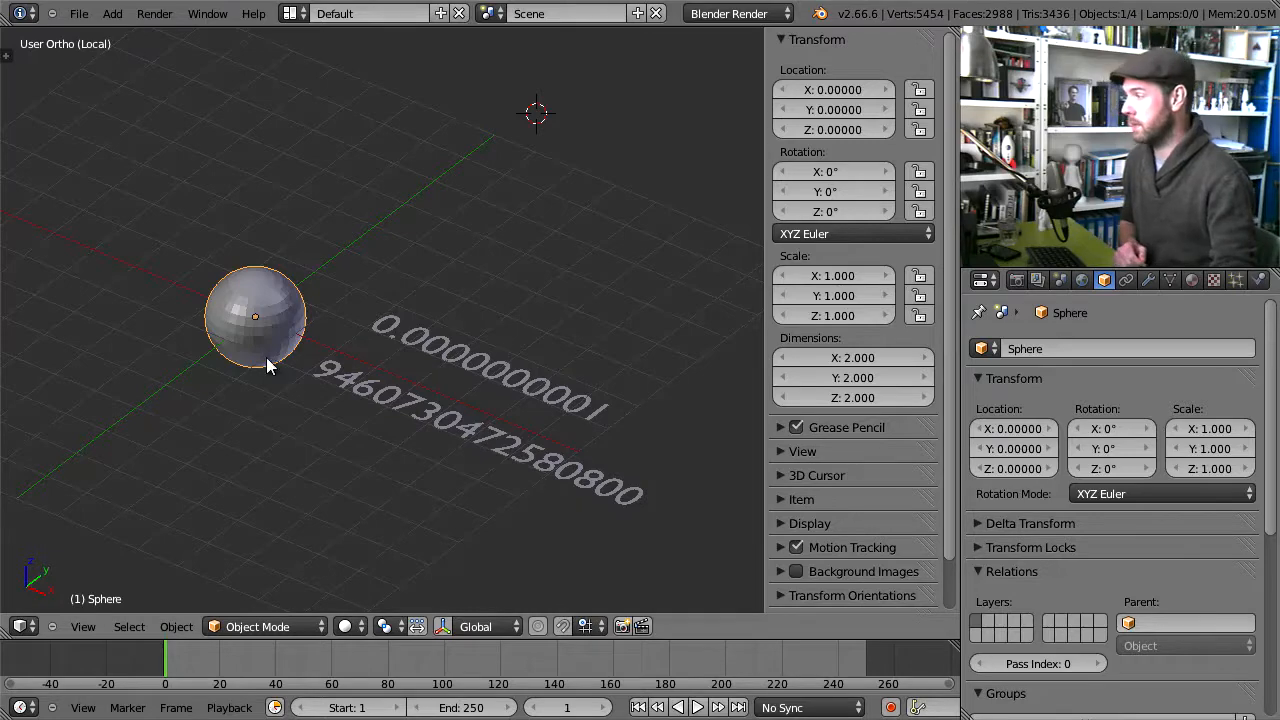
Step: Examine the sphere and the two number texts from above and at an angle, and select the lower number text
middle_drag(260, 352, 283, 322)
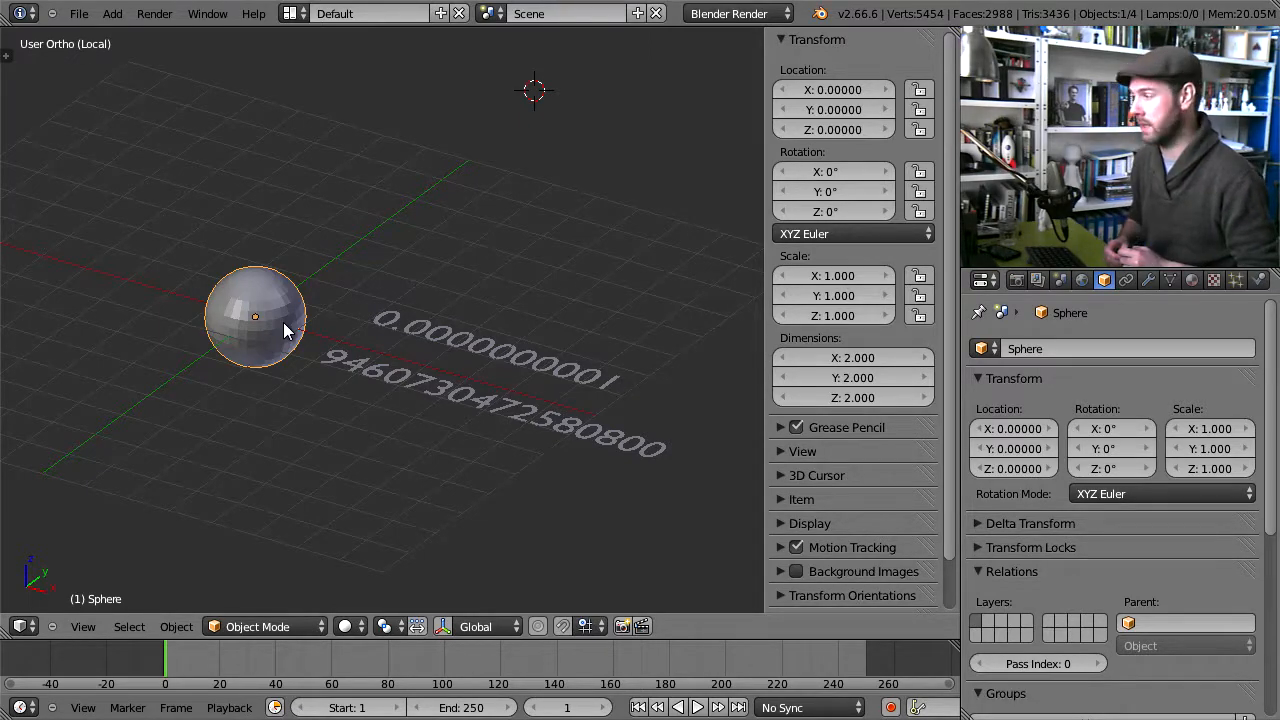
key(KP_7)
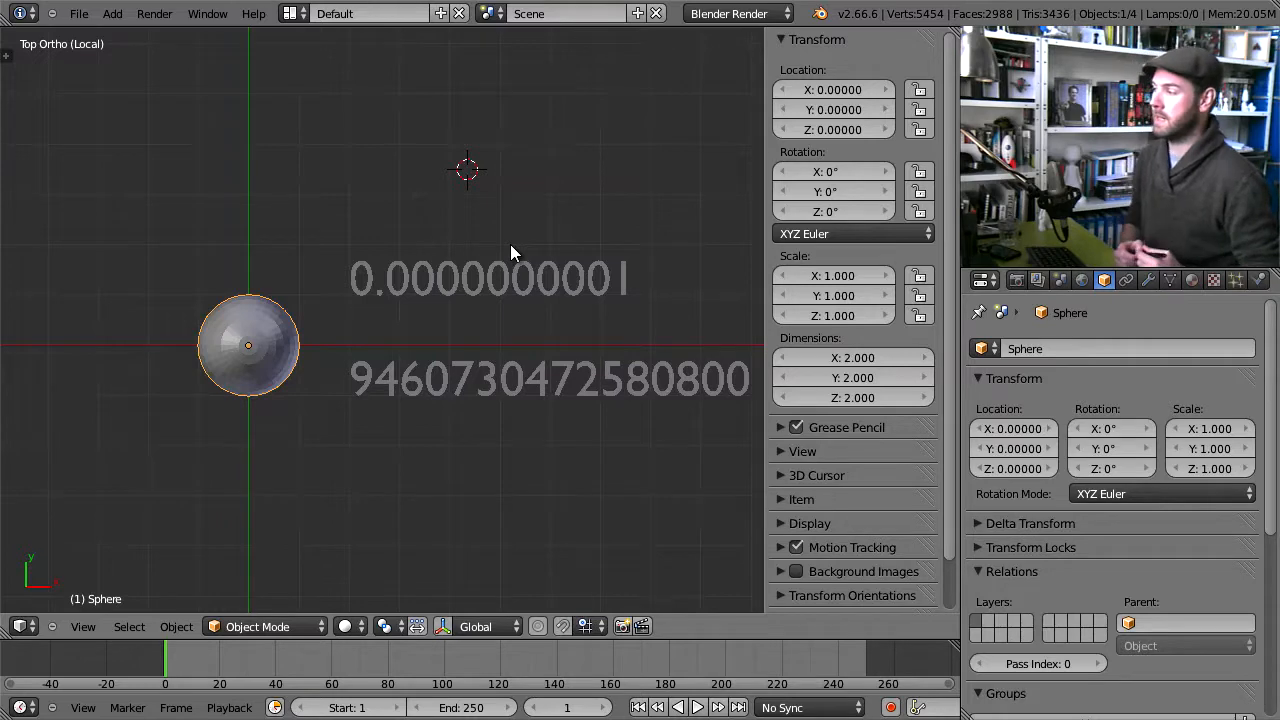
mouse_move(249, 330)
middle_down()
mouse_move(274, 371)
mouse_move(251, 334)
mouse_move(238, 348)
middle_up()
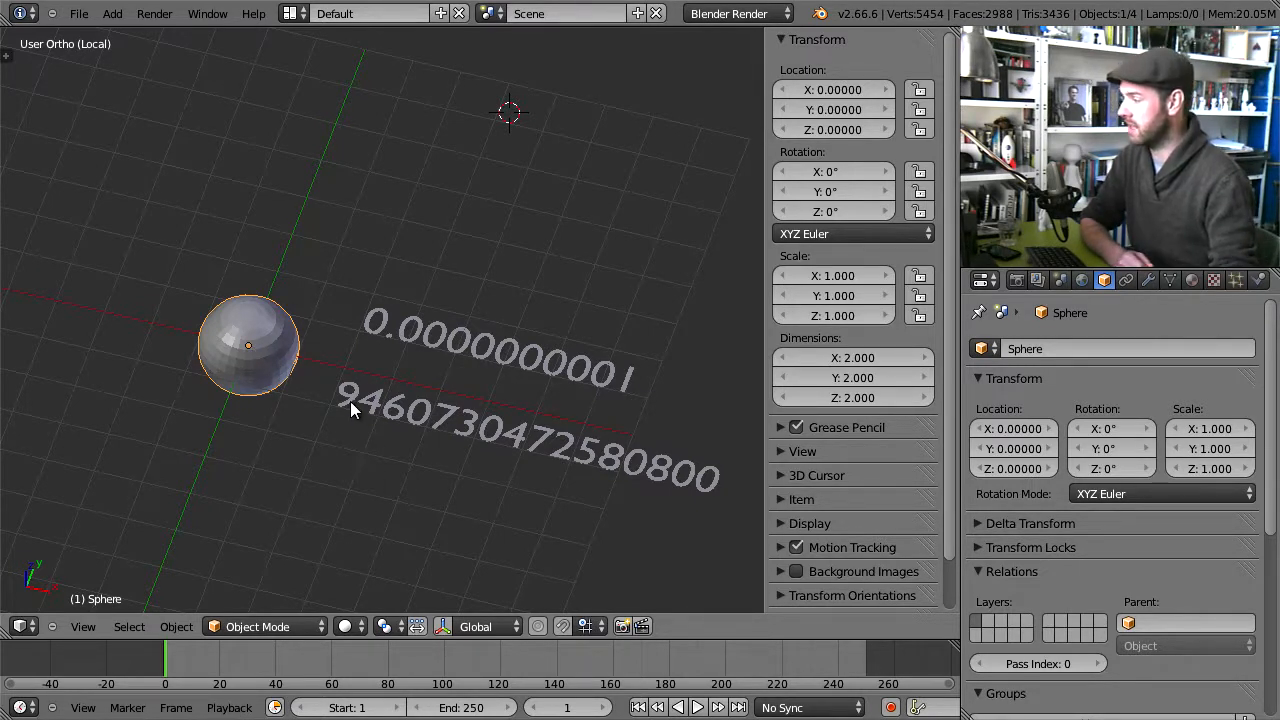
right_click(501, 450)
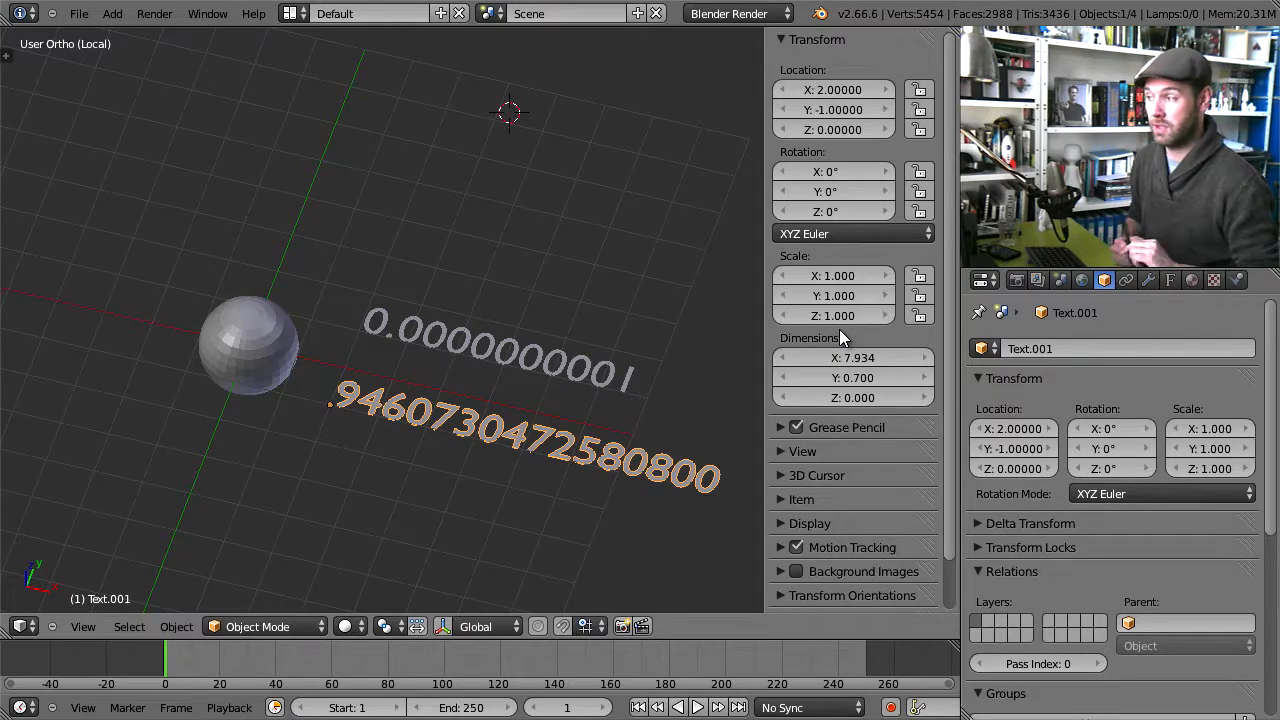
Step: Display the unit settings of the scene
click(1081, 281)
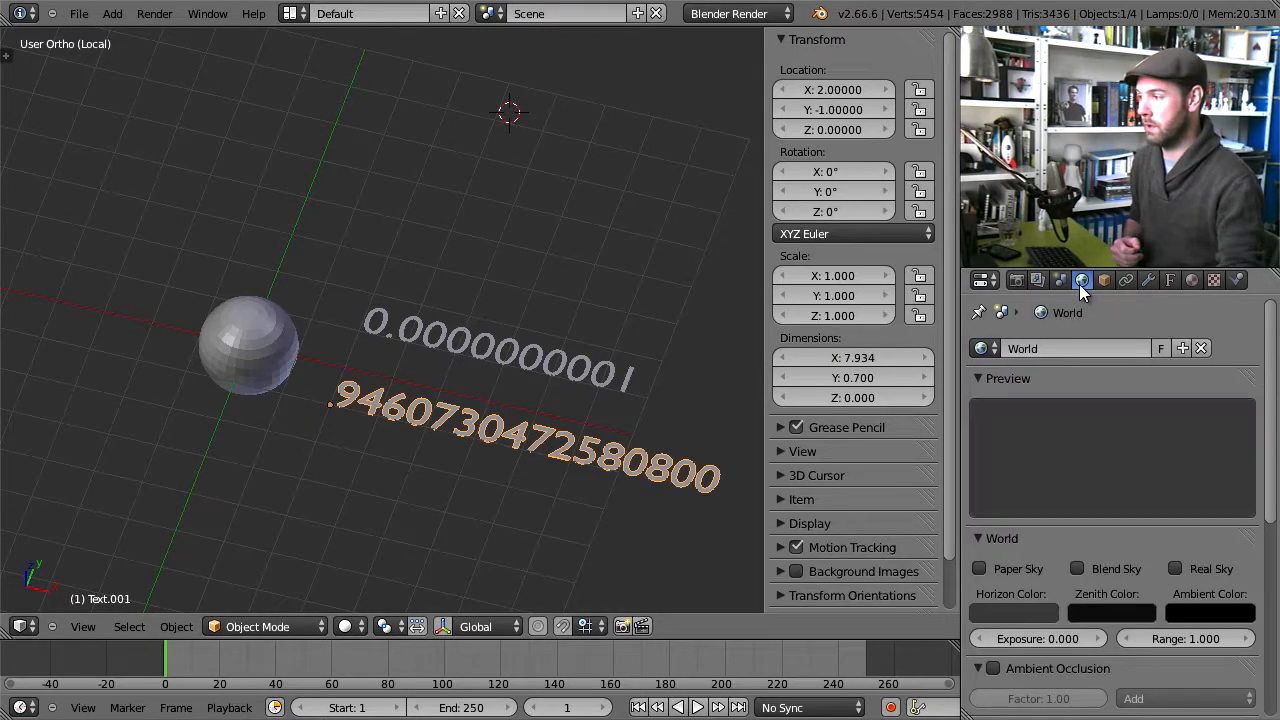
click(1061, 281)
scroll(1110, 495, down, 5)
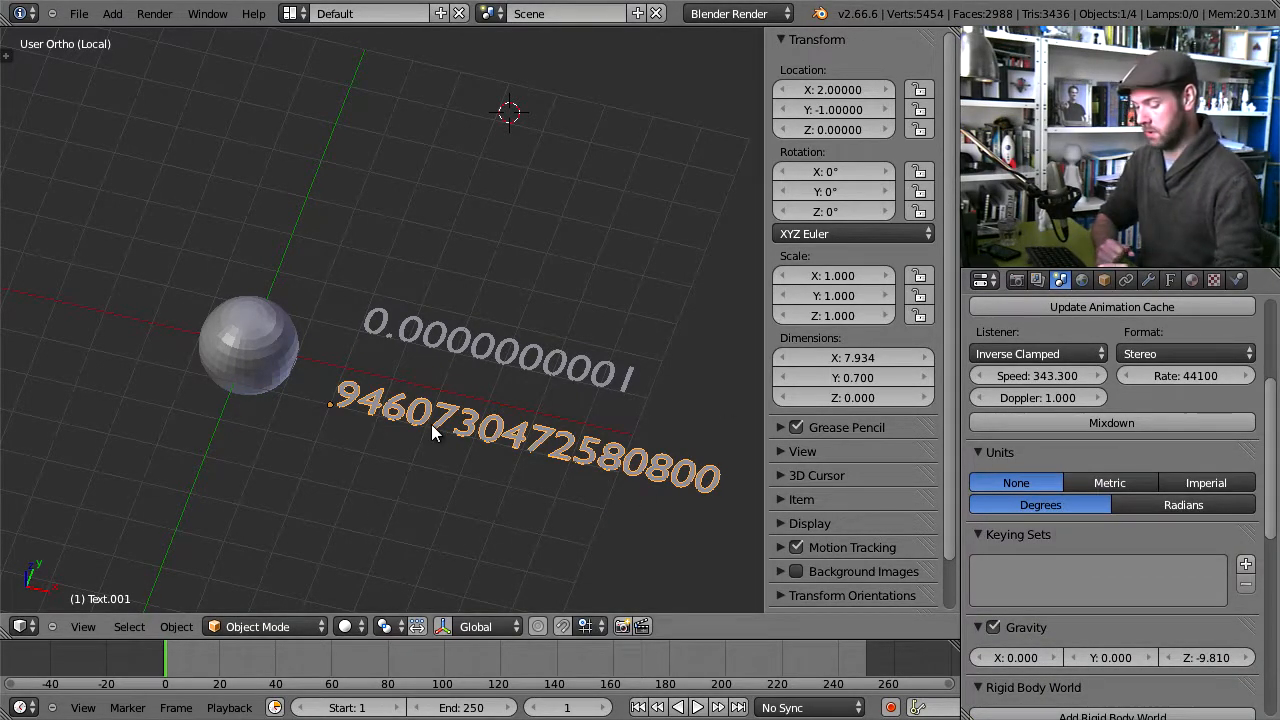
Step: Leave the isolated view of the sphere and texts, and isolate the blue character instead
key(KP_Divide)
right_click(286, 240)
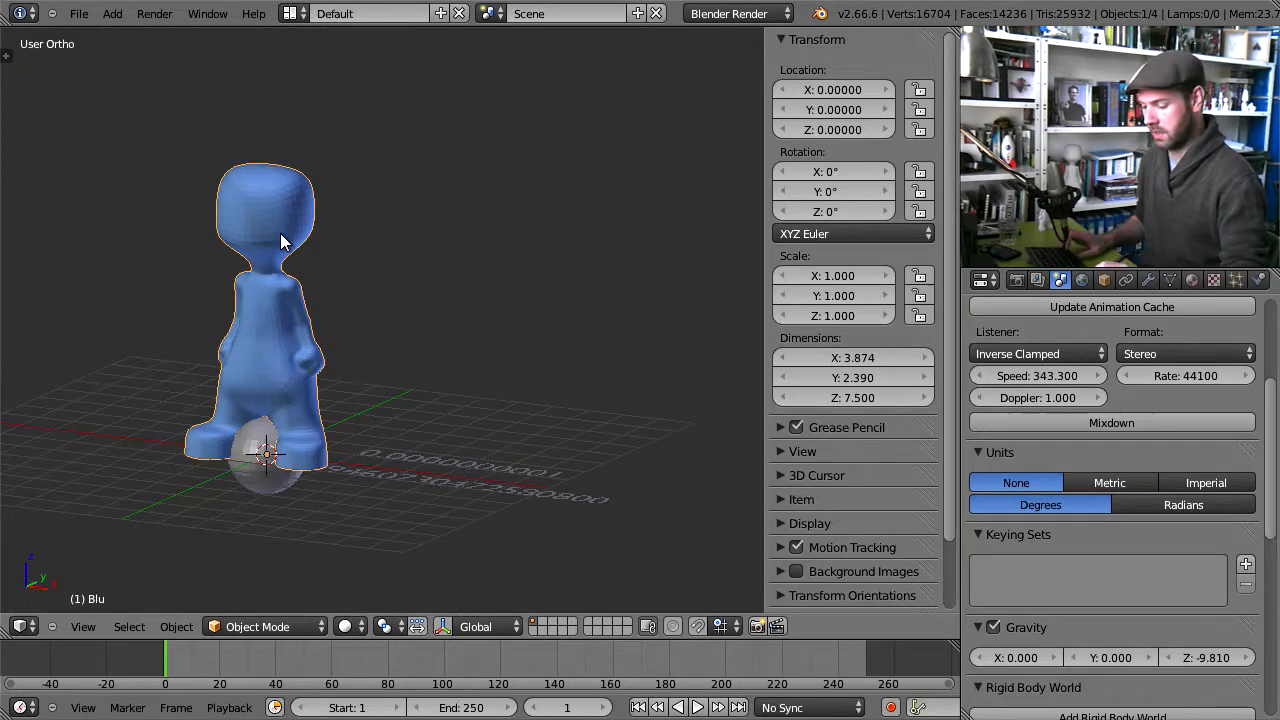
key(KP_Divide)
middle_drag(434, 311, 454, 324)
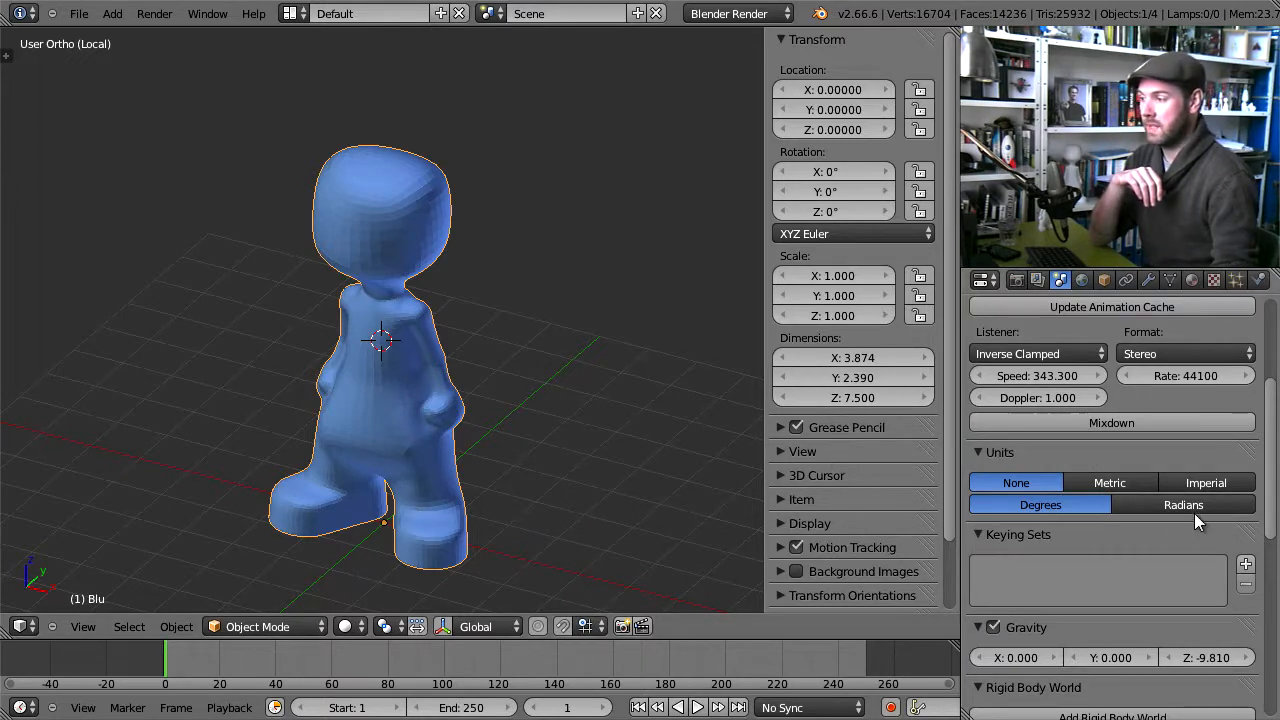
Step: Set the scene units to Metric with a unit scale of 0.001
click(1100, 485)
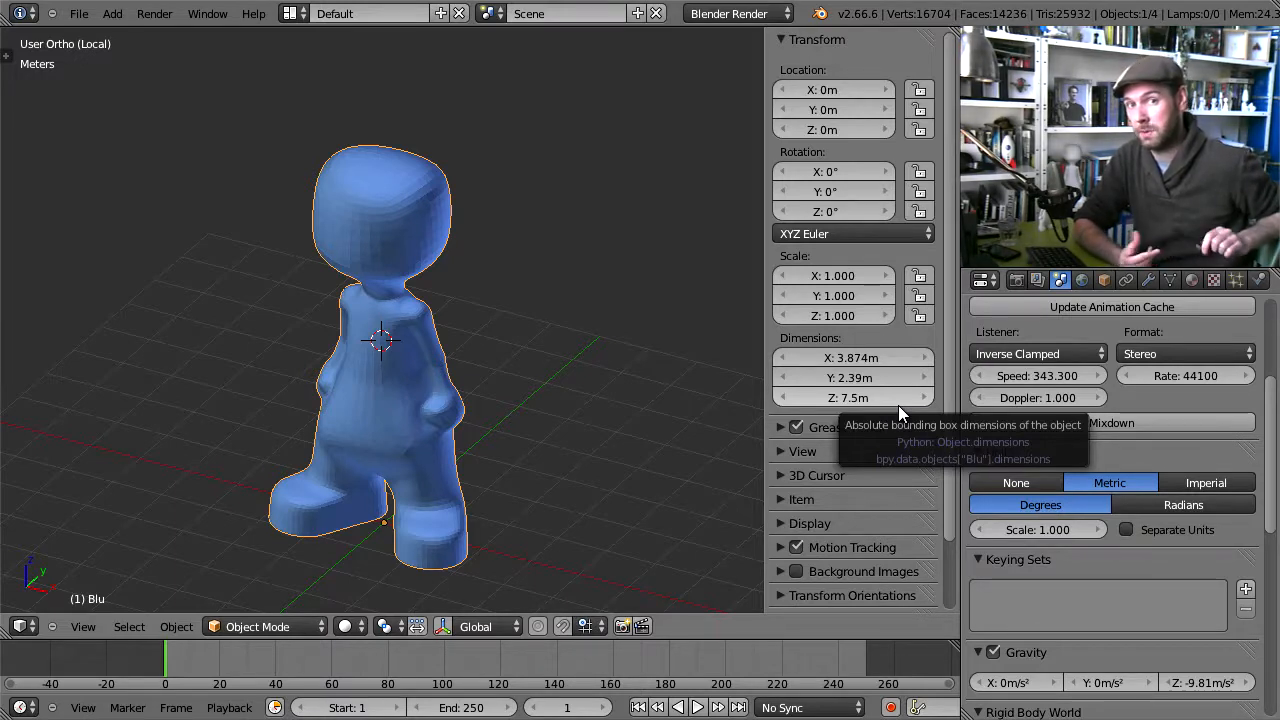
click(1068, 535)
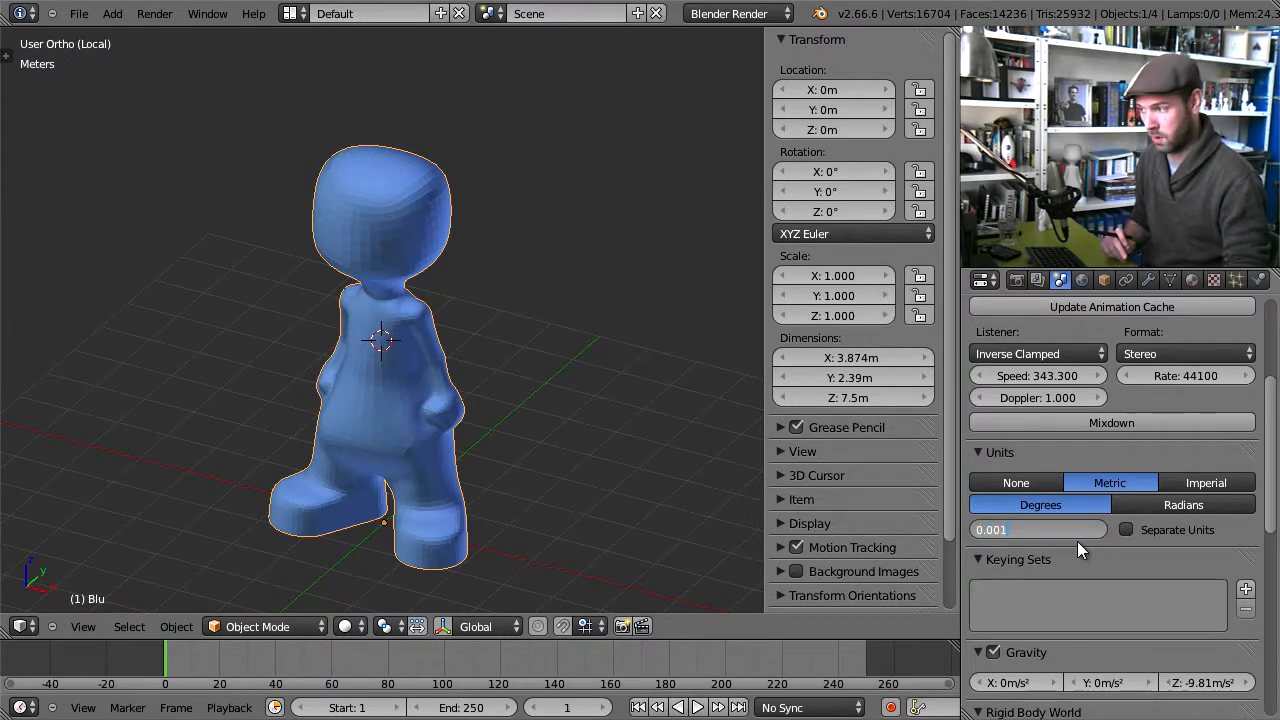
key(Return)
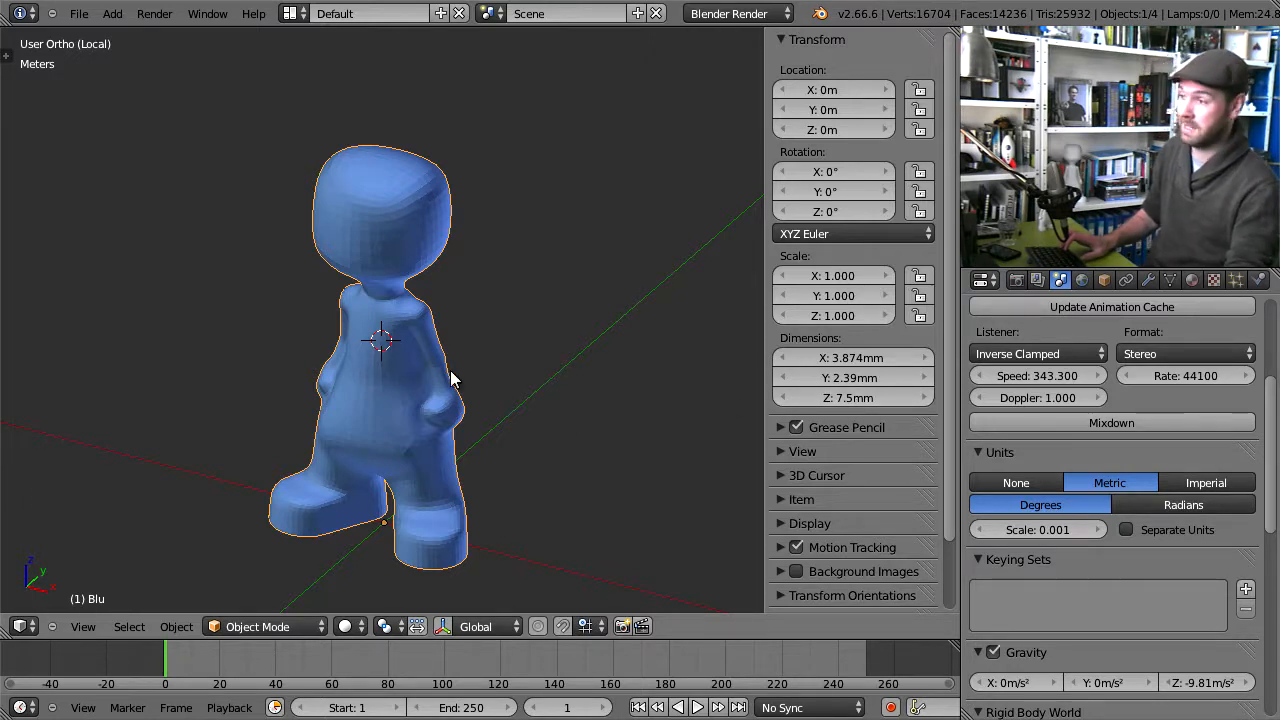
Step: Scale the character uniformly by a factor of 10 and apply its scale
scroll(450, 400, down, 3)
text(s)
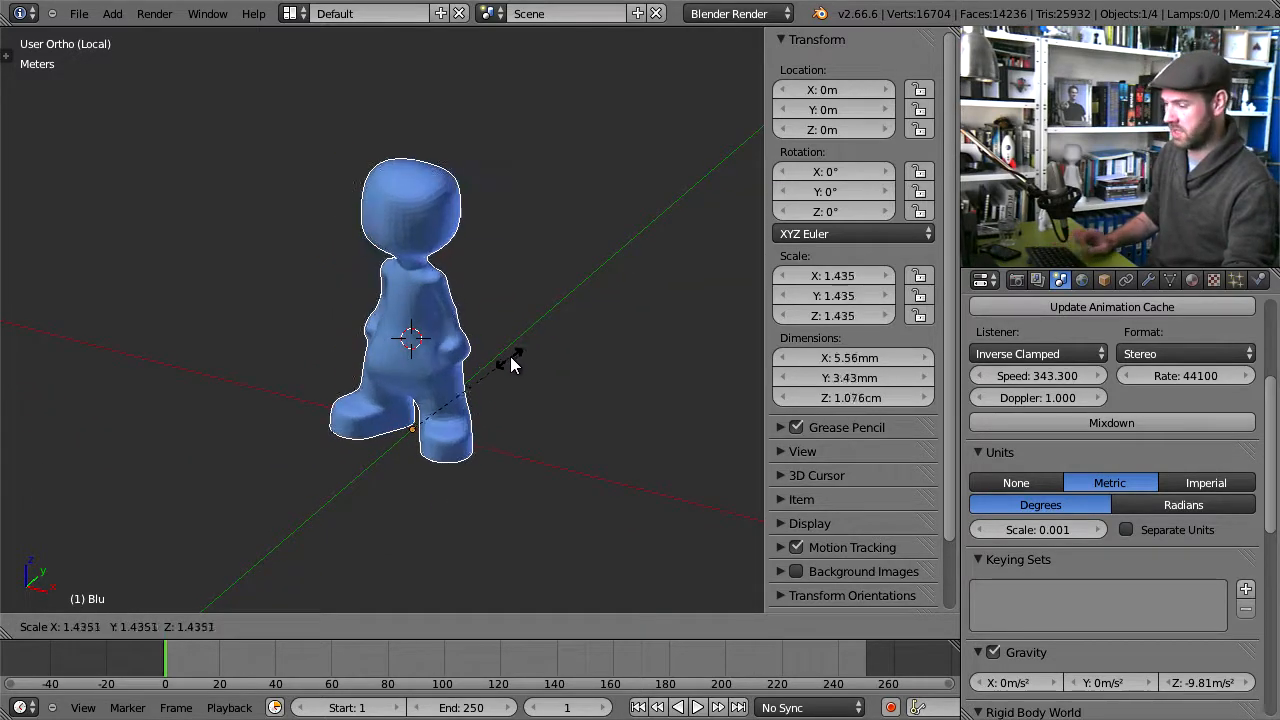
text(10)
key(Return)
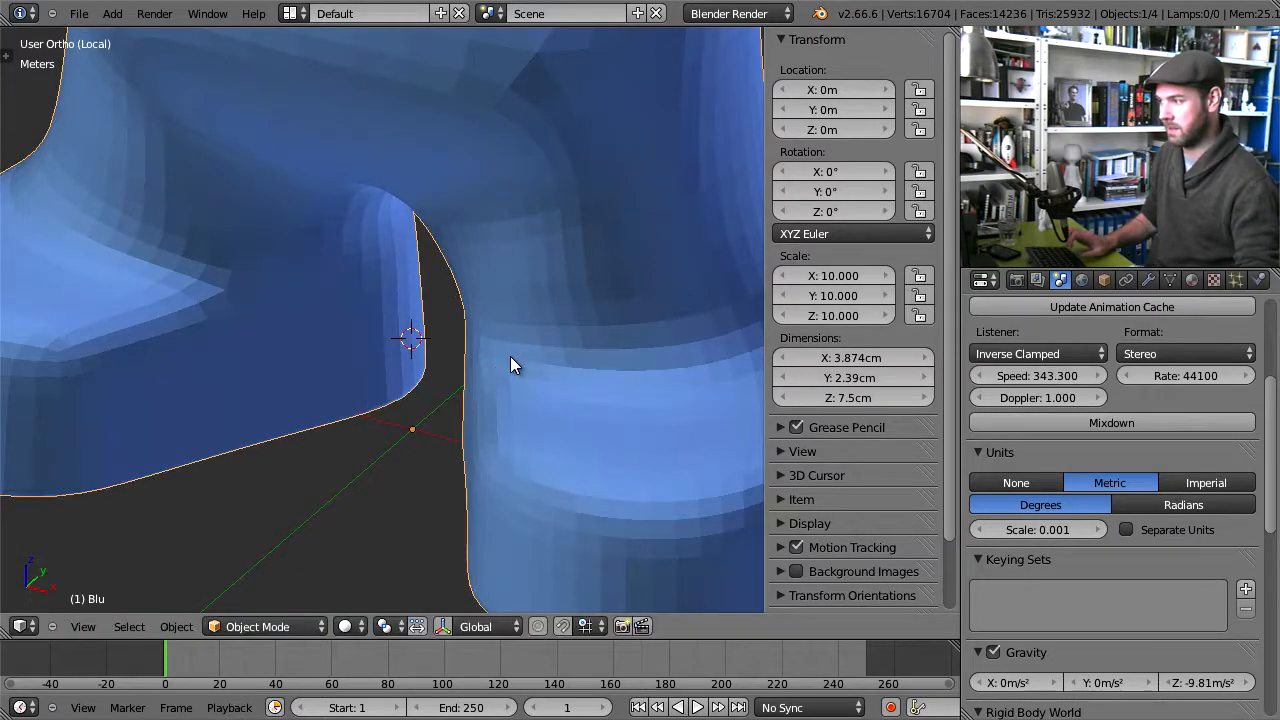
key(KP_Decimal)
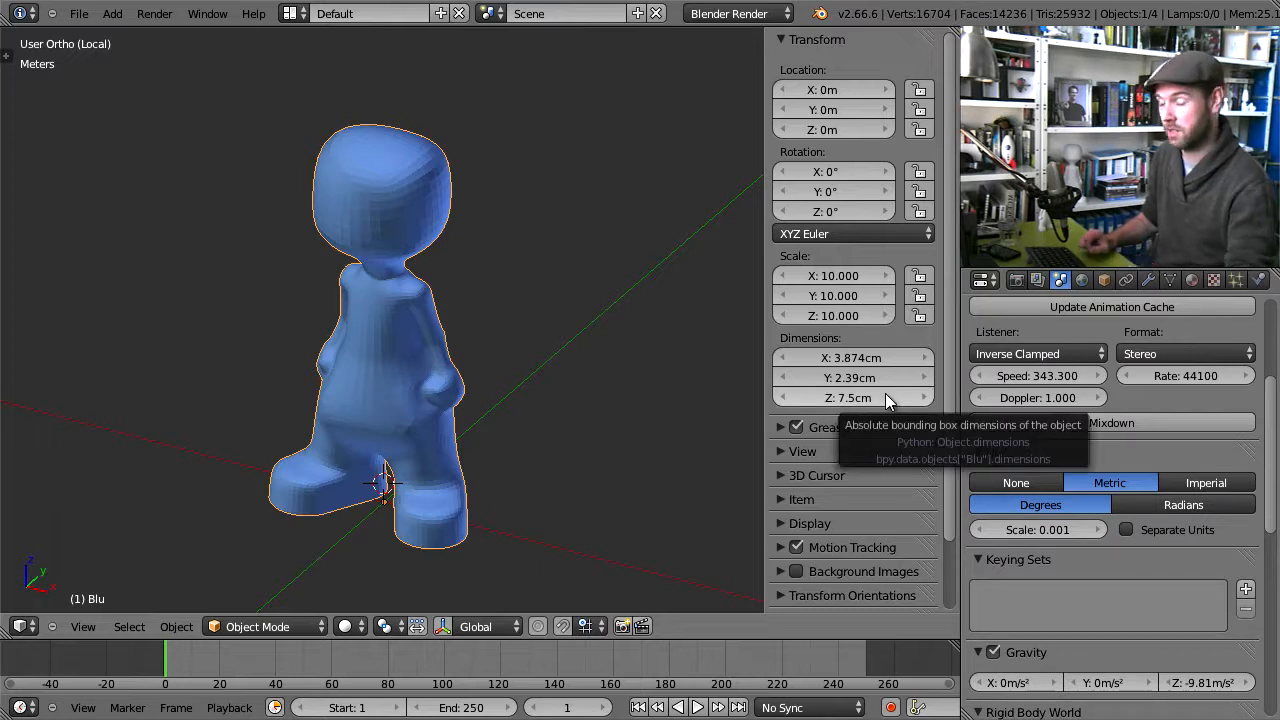
key(ctrl+a)
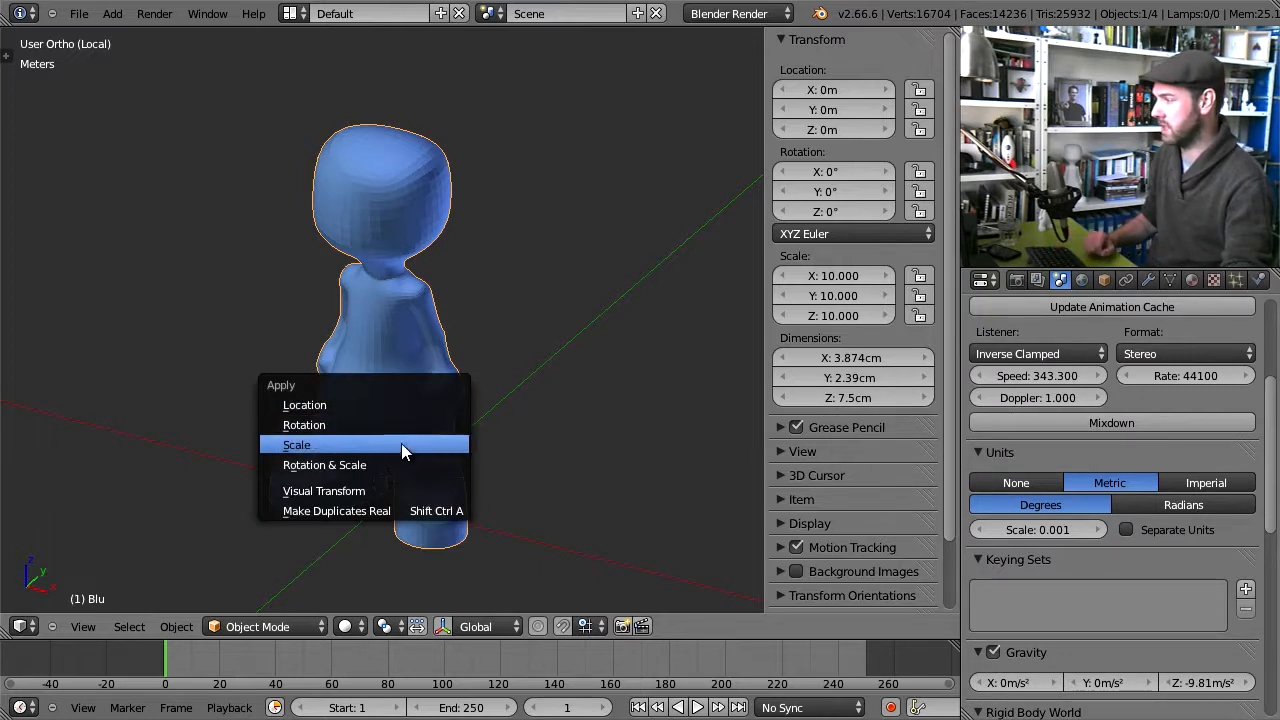
click(403, 449)
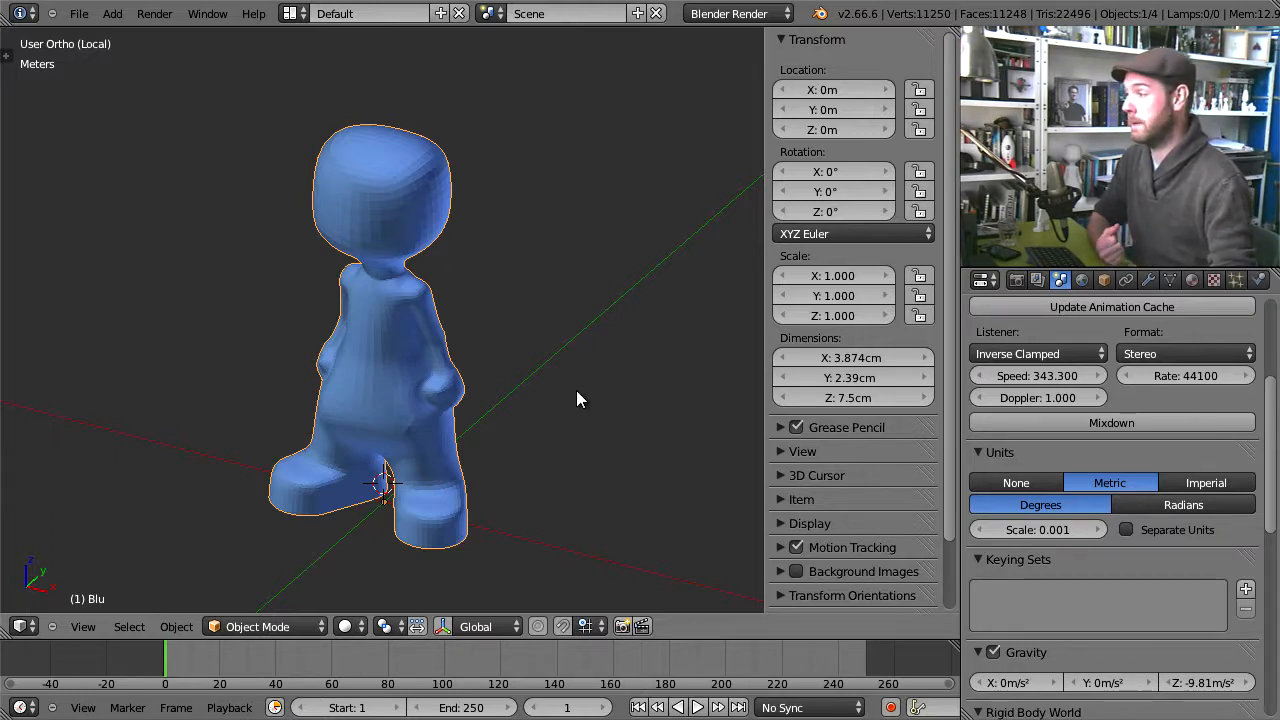
Step: Turn off the viewport display of the character's Subdivision Surface modifier and hide the transform properties
click(1149, 282)
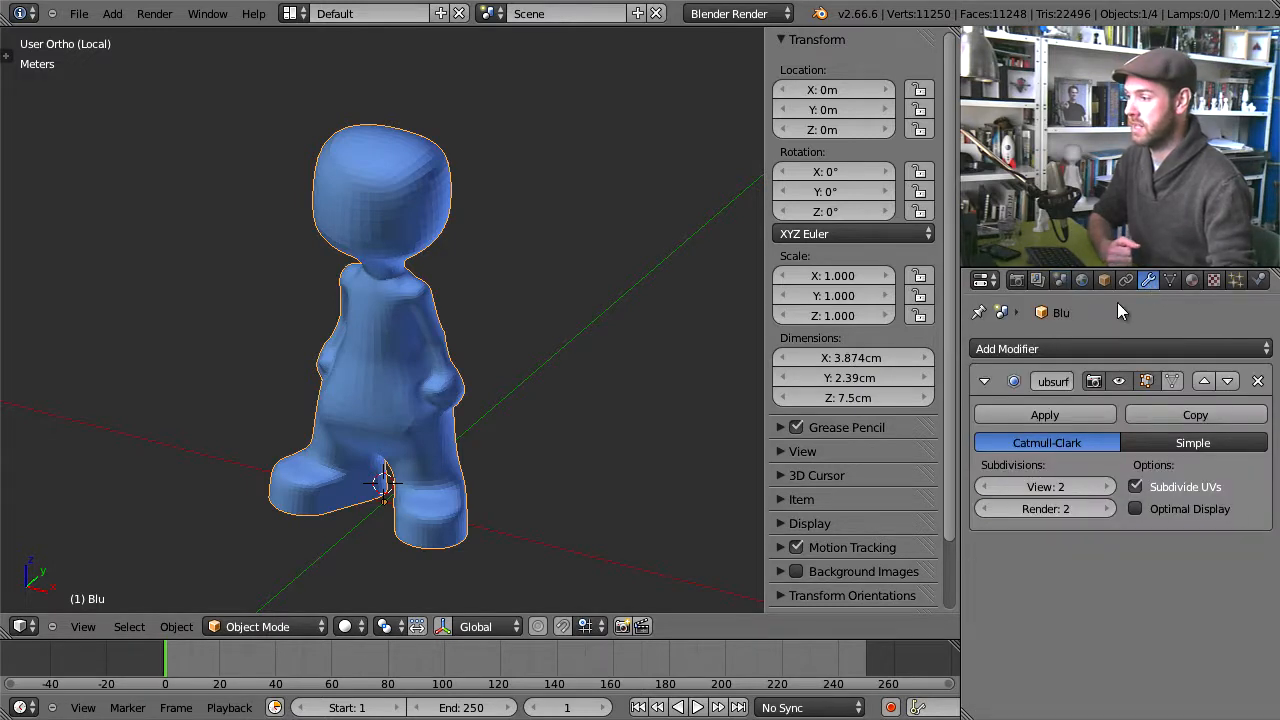
click(1119, 381)
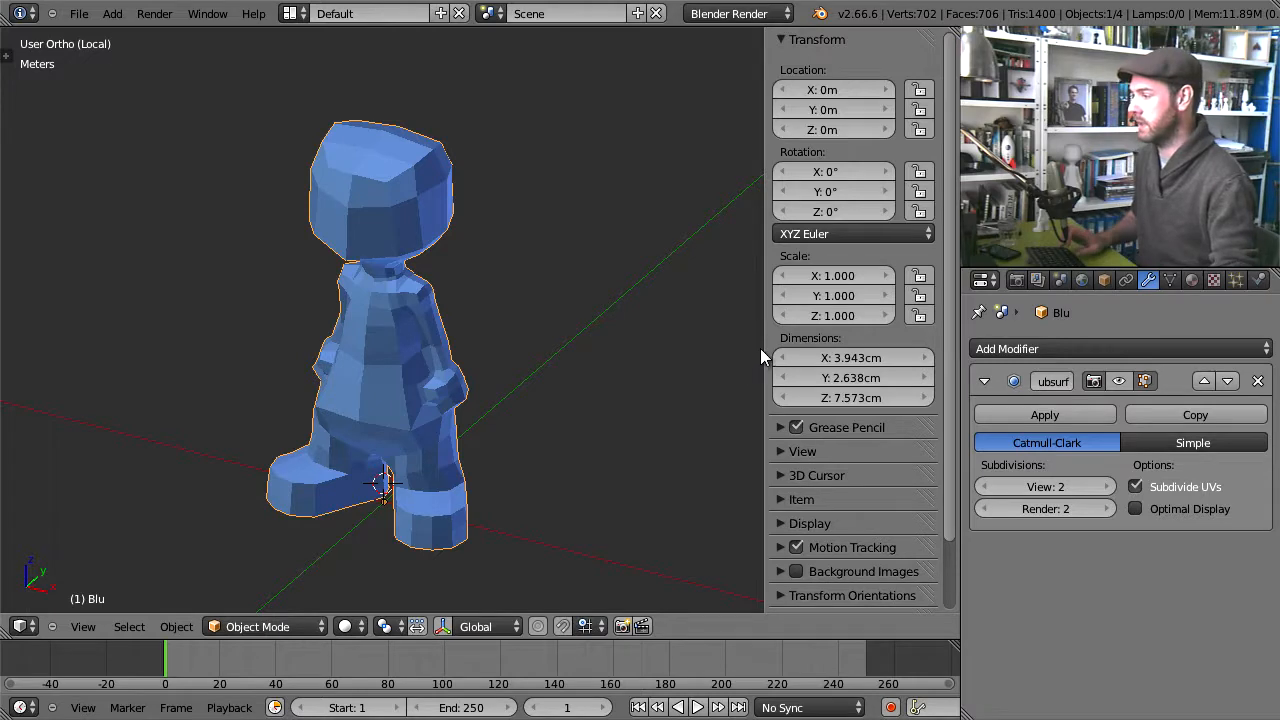
drag(760, 348, 1035, 368)
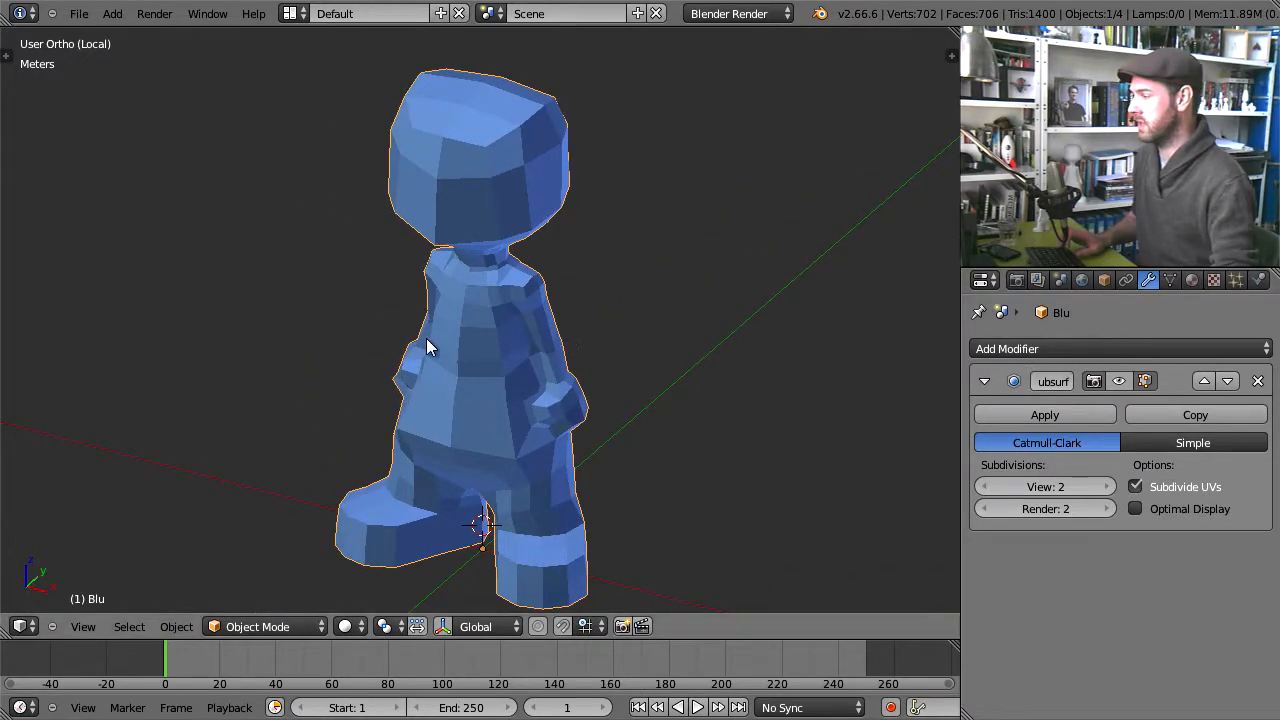
Step: Measure the width of the character's head with the Ruler/Protractor, placing the ruler's ends on both sides of the head
click(6, 56)
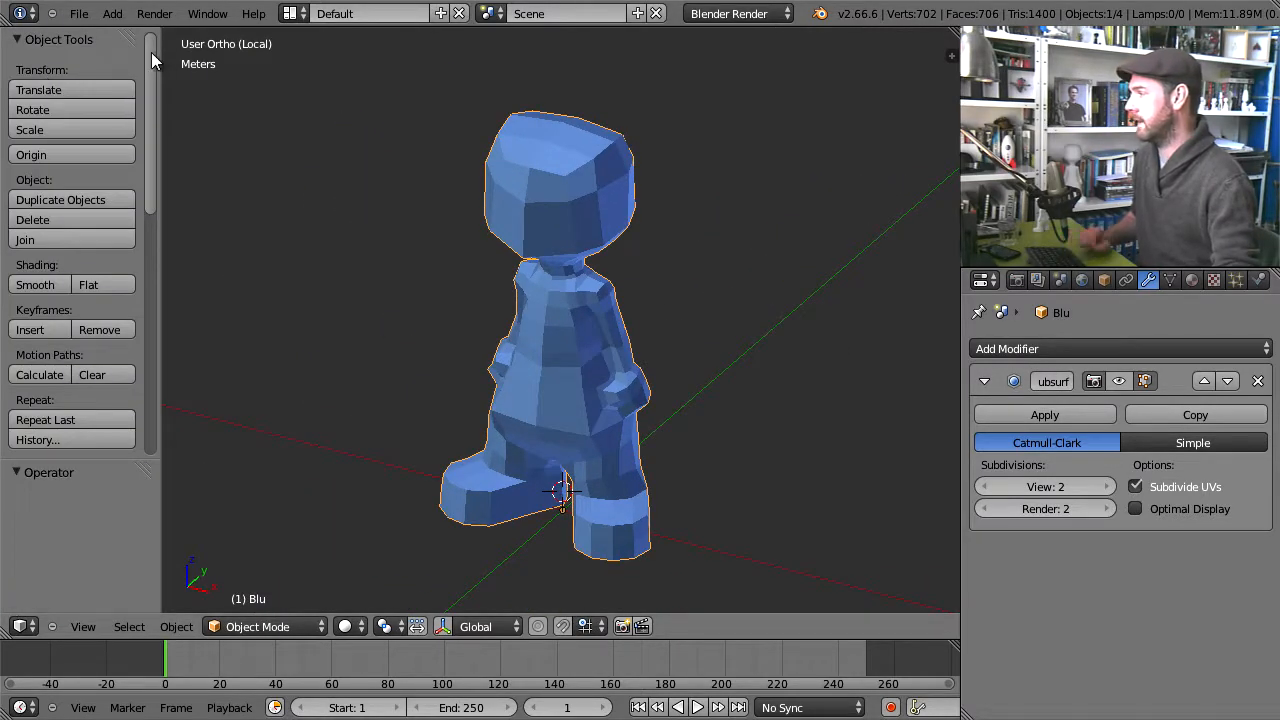
scroll(147, 60, down, 2)
scroll(150, 77, up, 3)
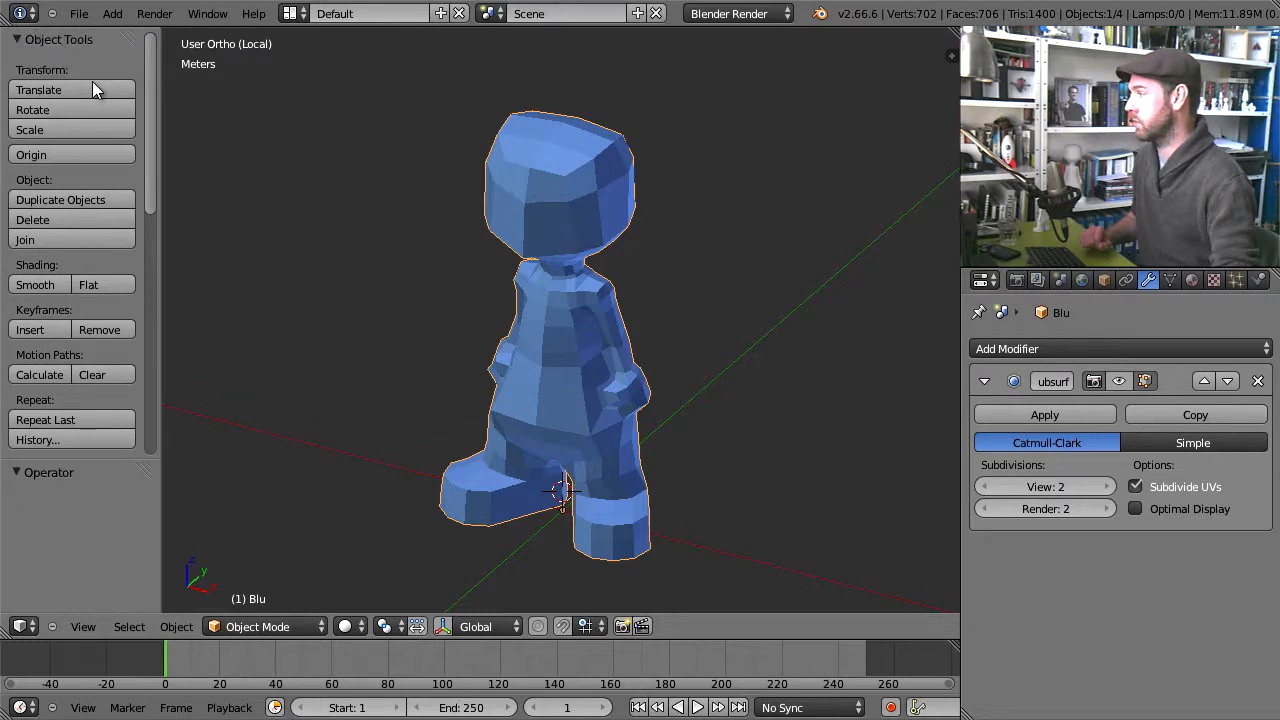
scroll(155, 130, down, 5)
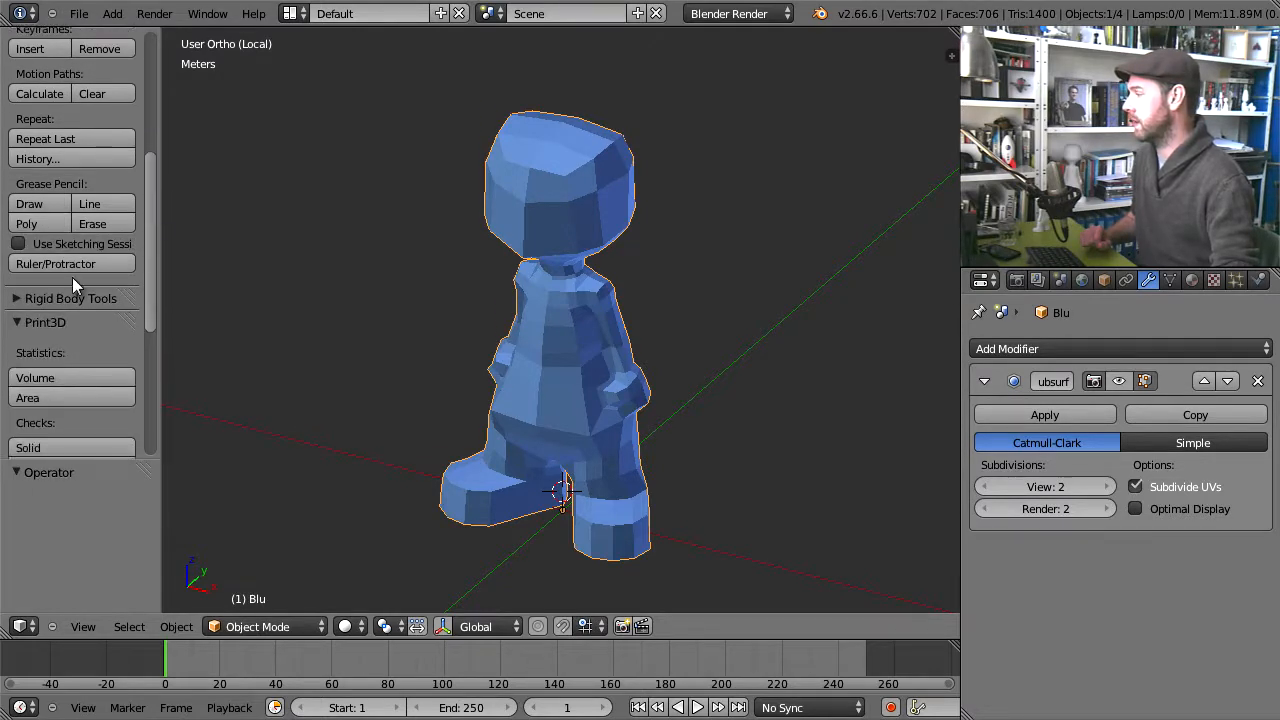
click(56, 260)
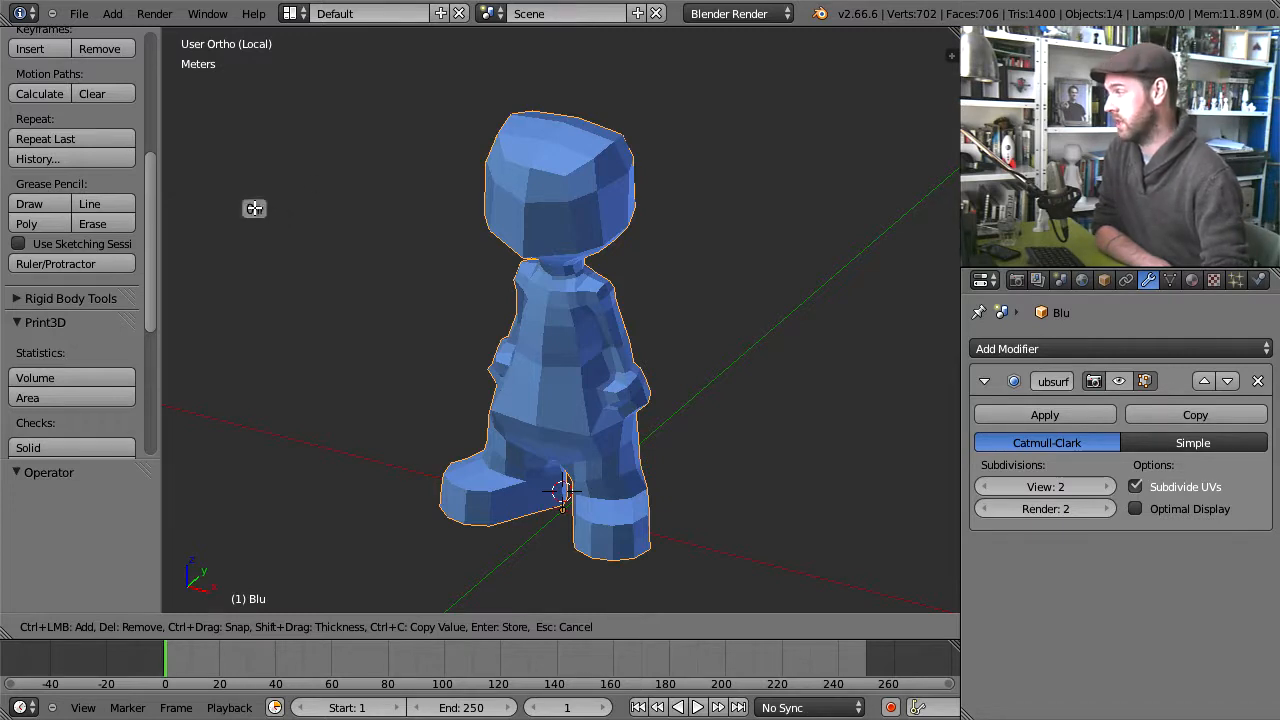
drag(255, 207, 858, 152)
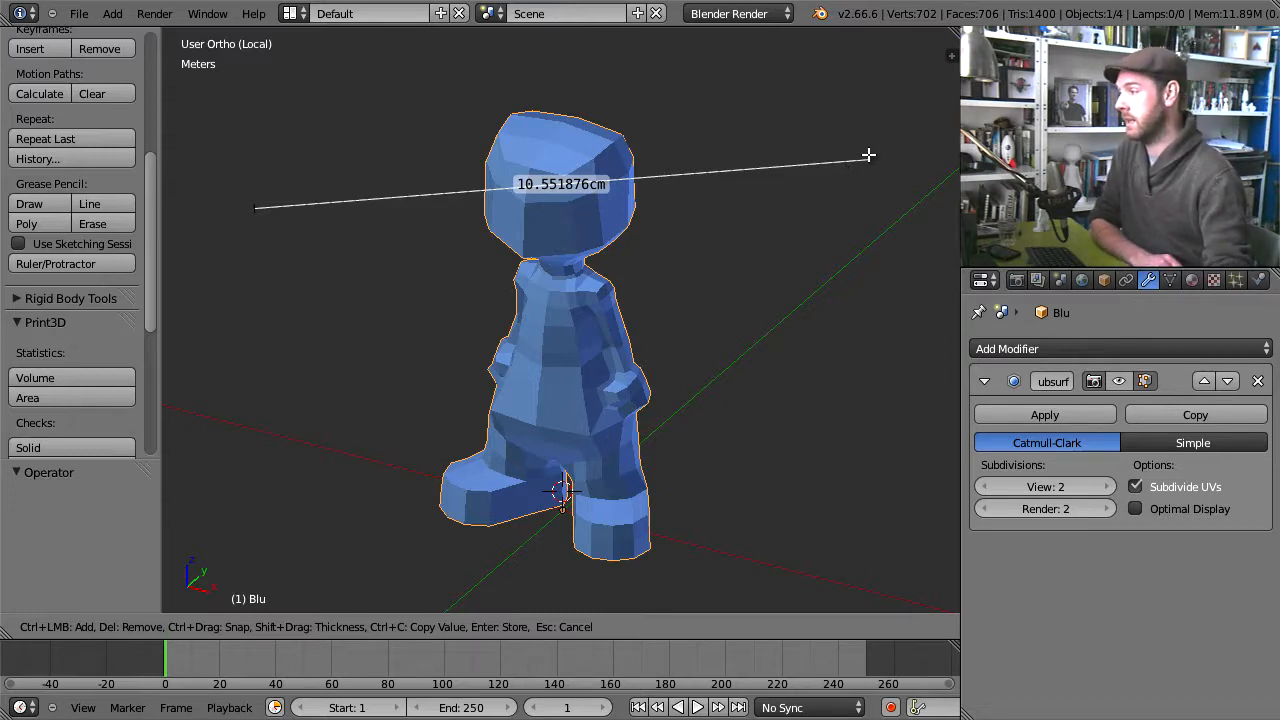
drag(866, 158, 640, 190)
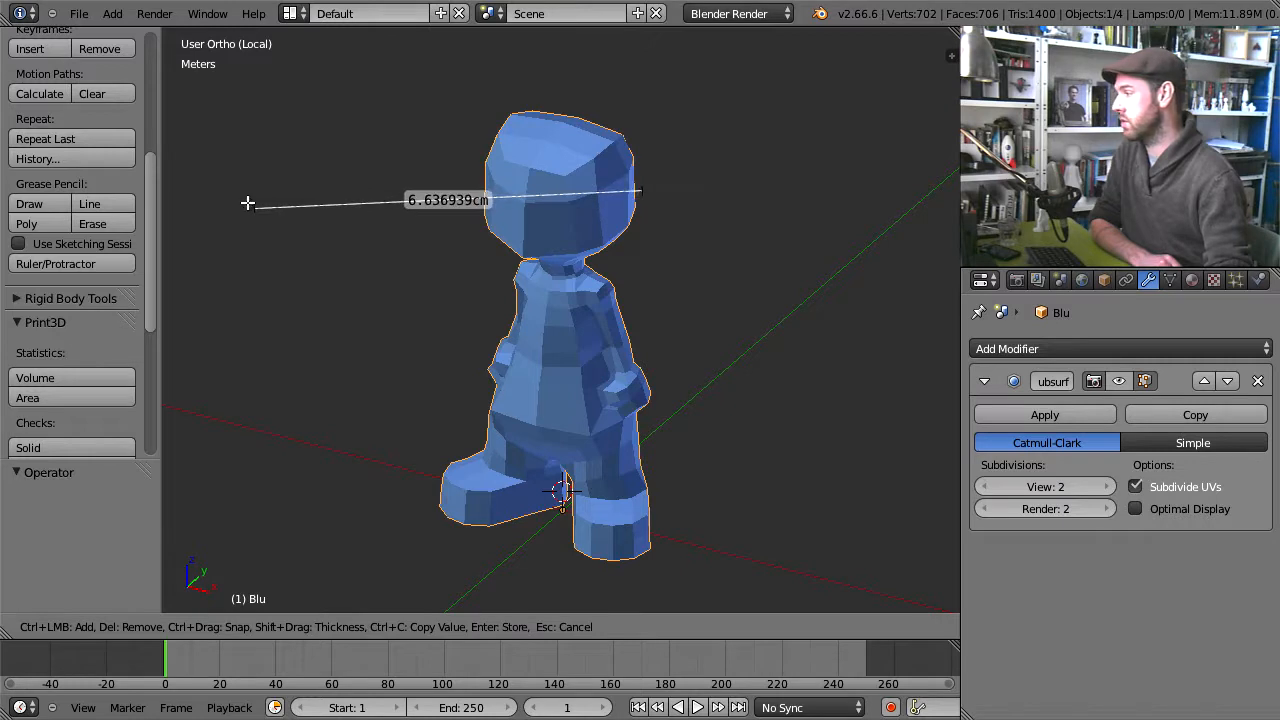
drag(251, 207, 482, 187)
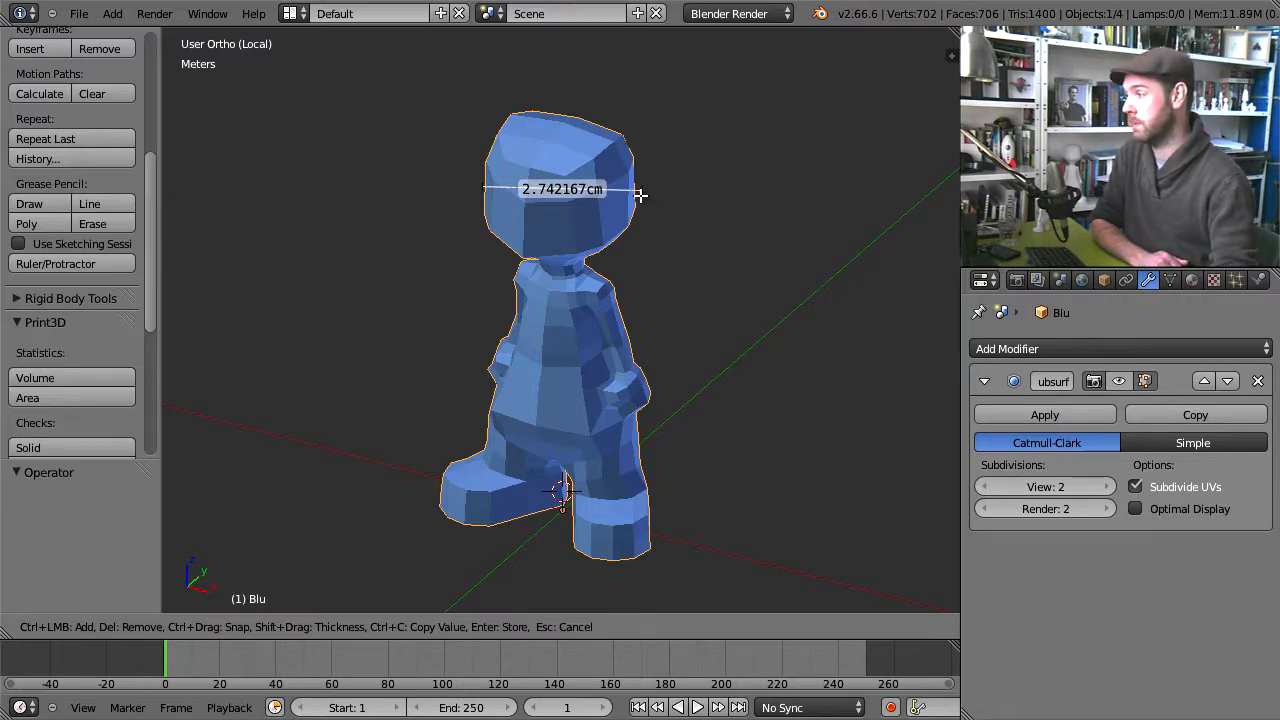
Step: Measure the distance across the character's two feet by moving the ruler's ends onto them
drag(641, 188, 446, 476)
middle_drag(499, 494, 681, 505)
drag(637, 503, 676, 493)
middle_drag(696, 500, 565, 548)
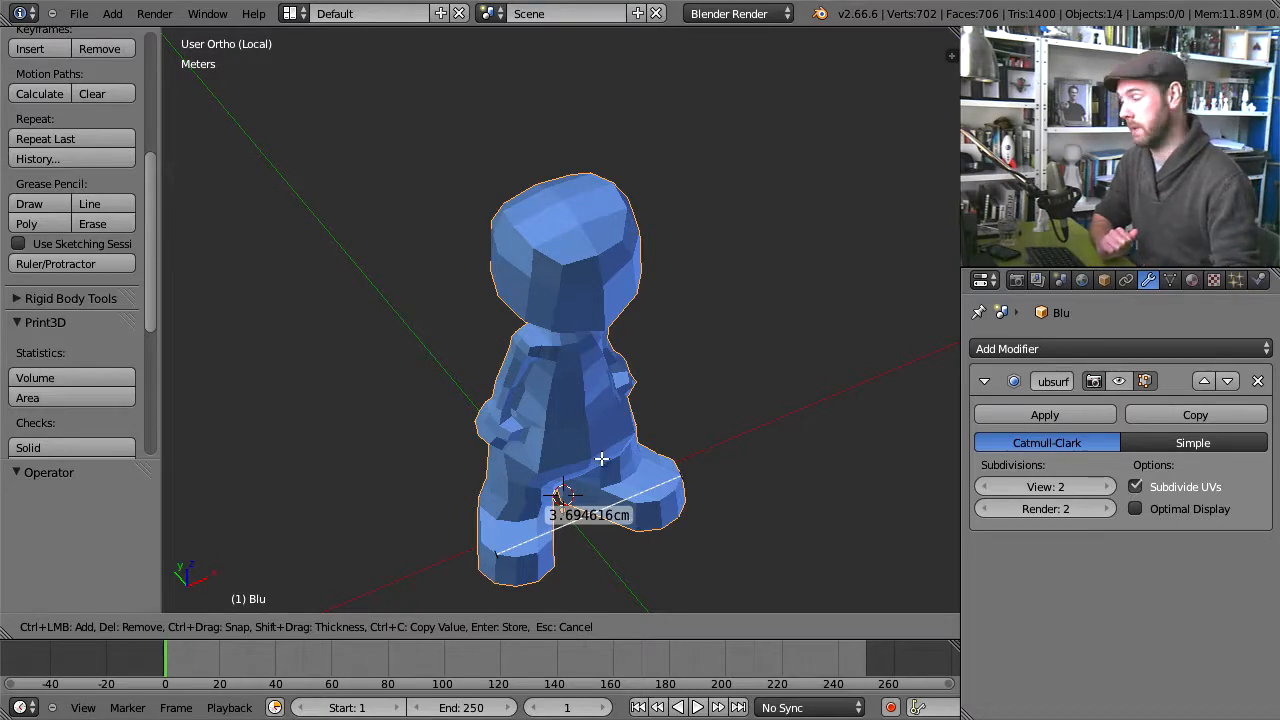
Step: Examine the character's thin neck up close, and the body down to the feet
mouse_move(711, 366)
middle_down()
mouse_move(654, 267)
mouse_move(672, 249)
mouse_move(700, 346)
middle_up()
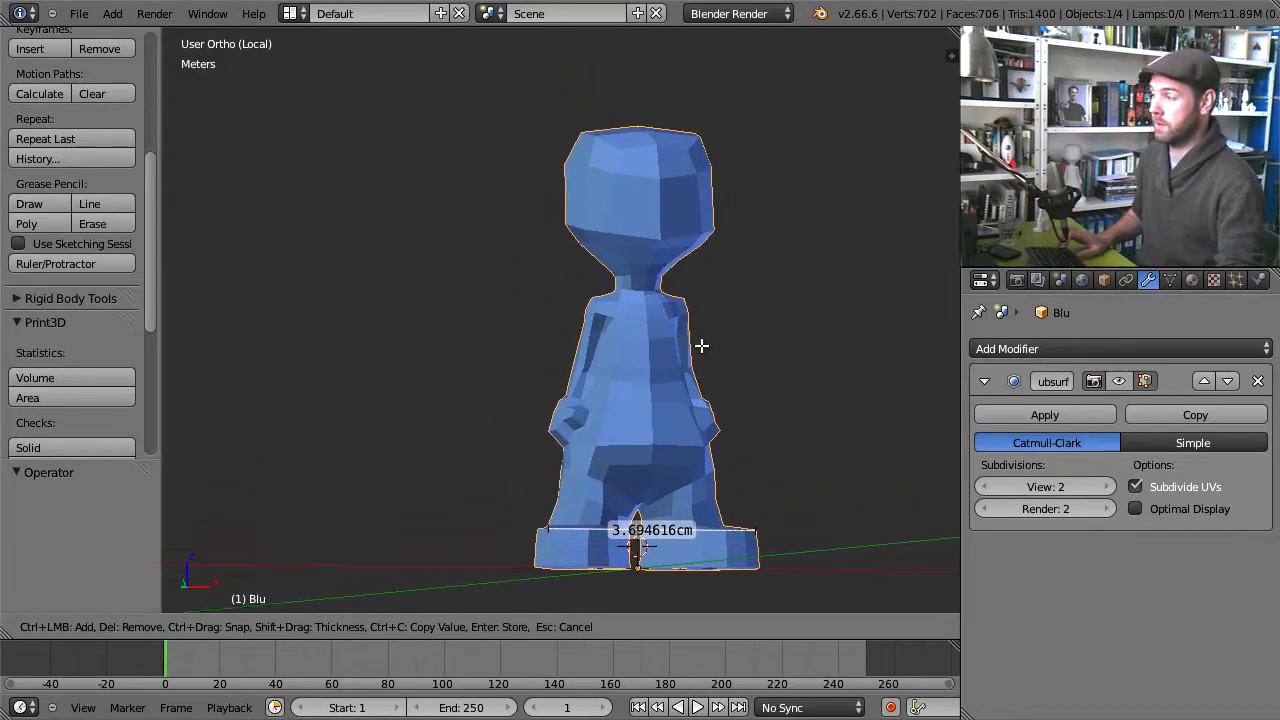
scroll(700, 340, up, 4)
middle_drag(731, 260, 663, 363)
scroll(663, 363, up, 3)
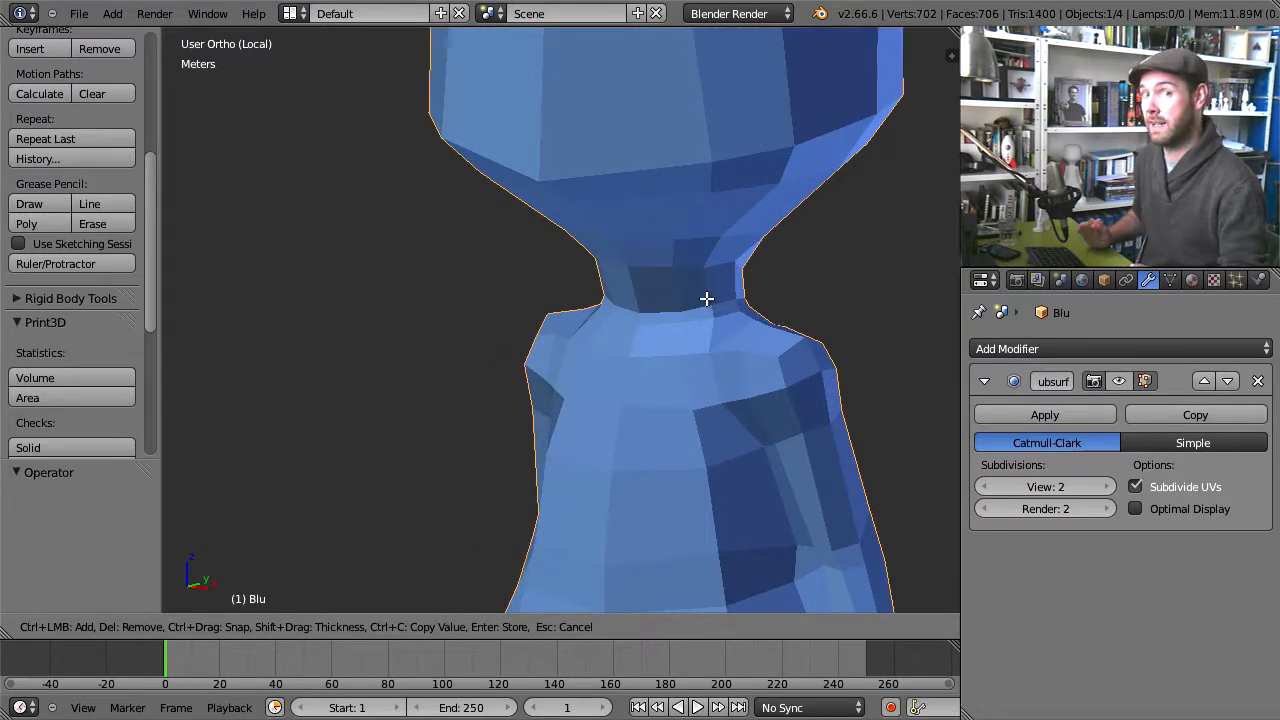
middle_drag(649, 323, 650, 290)
scroll(650, 290, down, 3)
scroll(770, 440, down, 2)
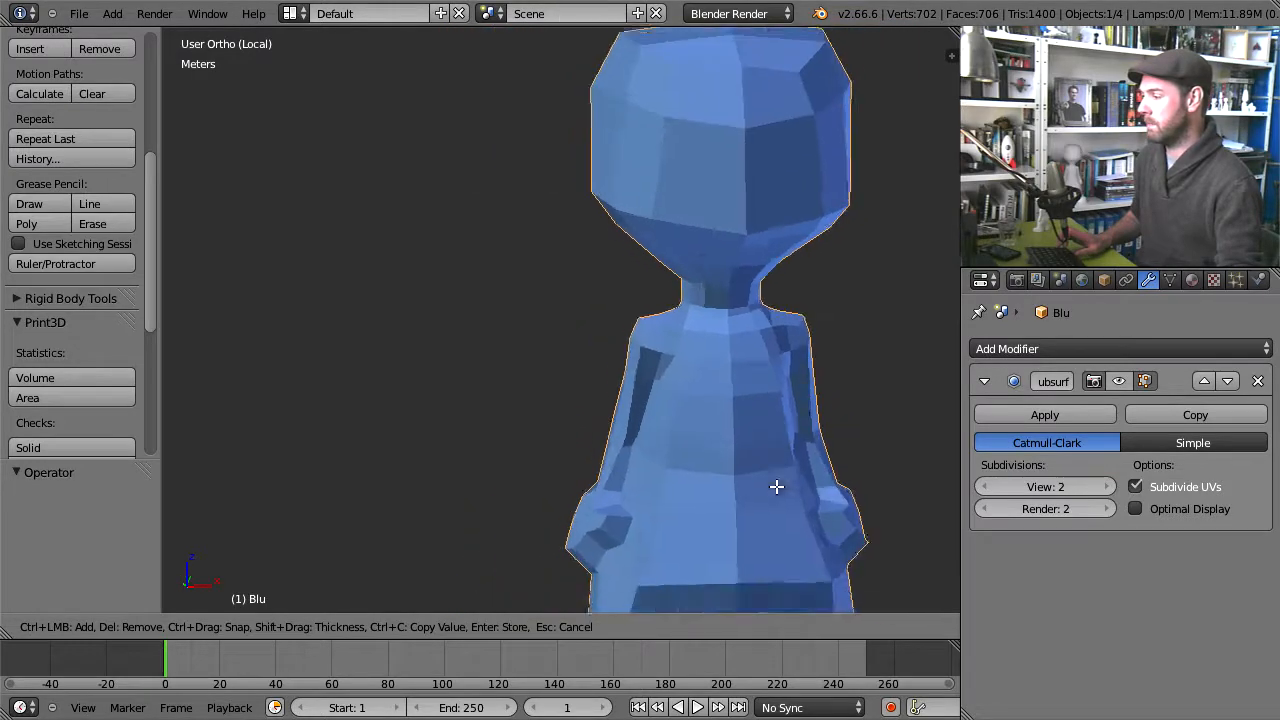
shift+middle_drag(825, 523, 748, 300)
shift+middle_drag(774, 429, 778, 516)
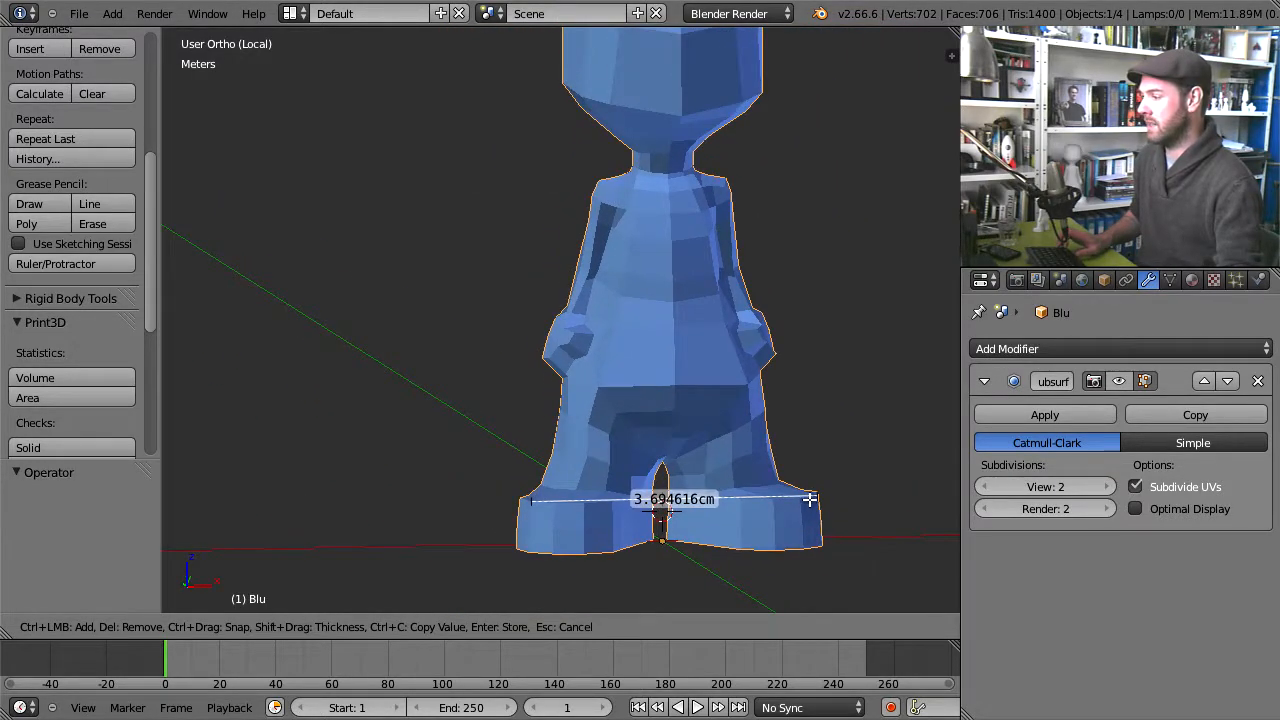
Step: Measure across the character's neck by moving the ruler's ends there and repositioning them on the neck surface
drag(815, 497, 640, 162)
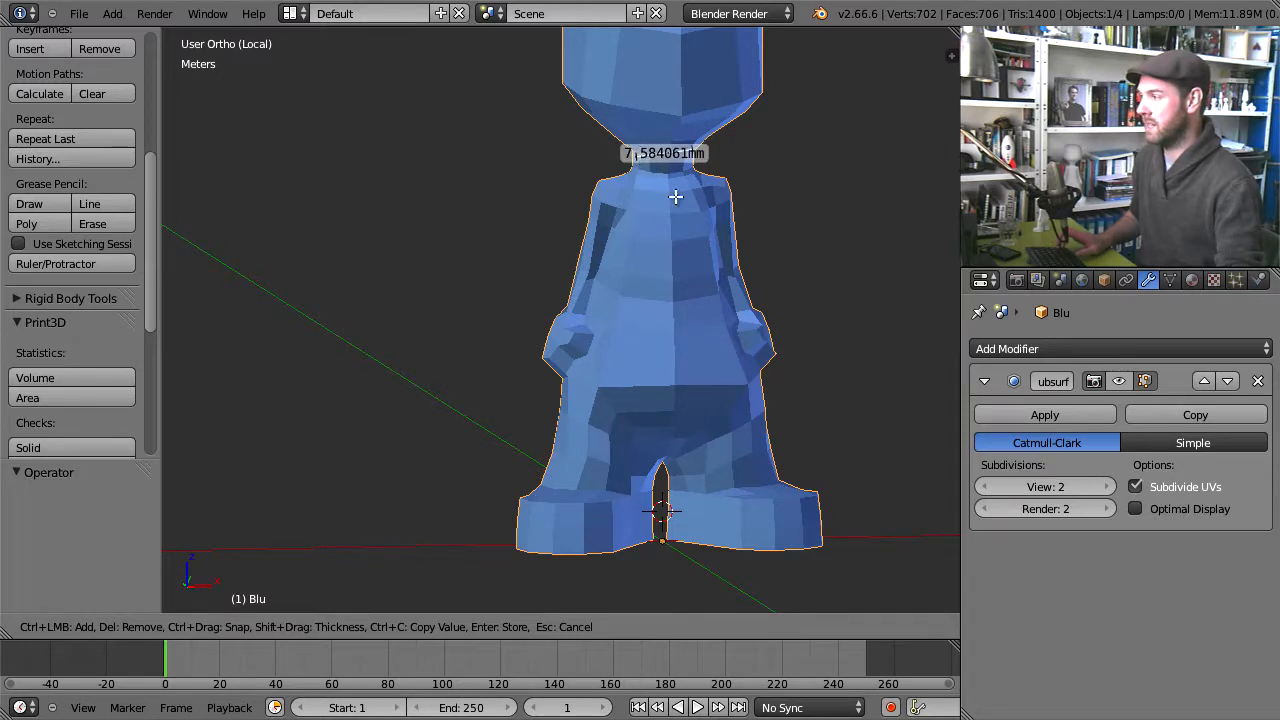
middle_drag(677, 200, 478, 249)
scroll(700, 300, up, 5)
scroll(722, 255, up, 3)
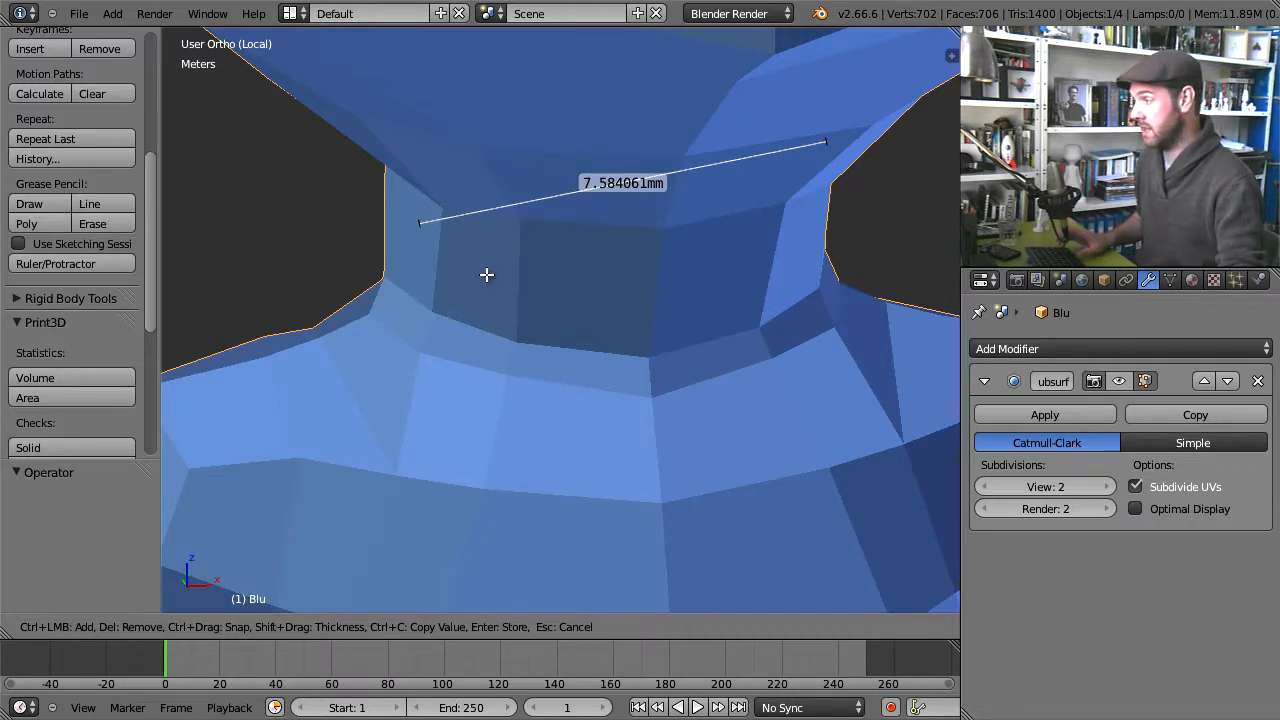
drag(431, 226, 623, 368)
drag(643, 375, 823, 228)
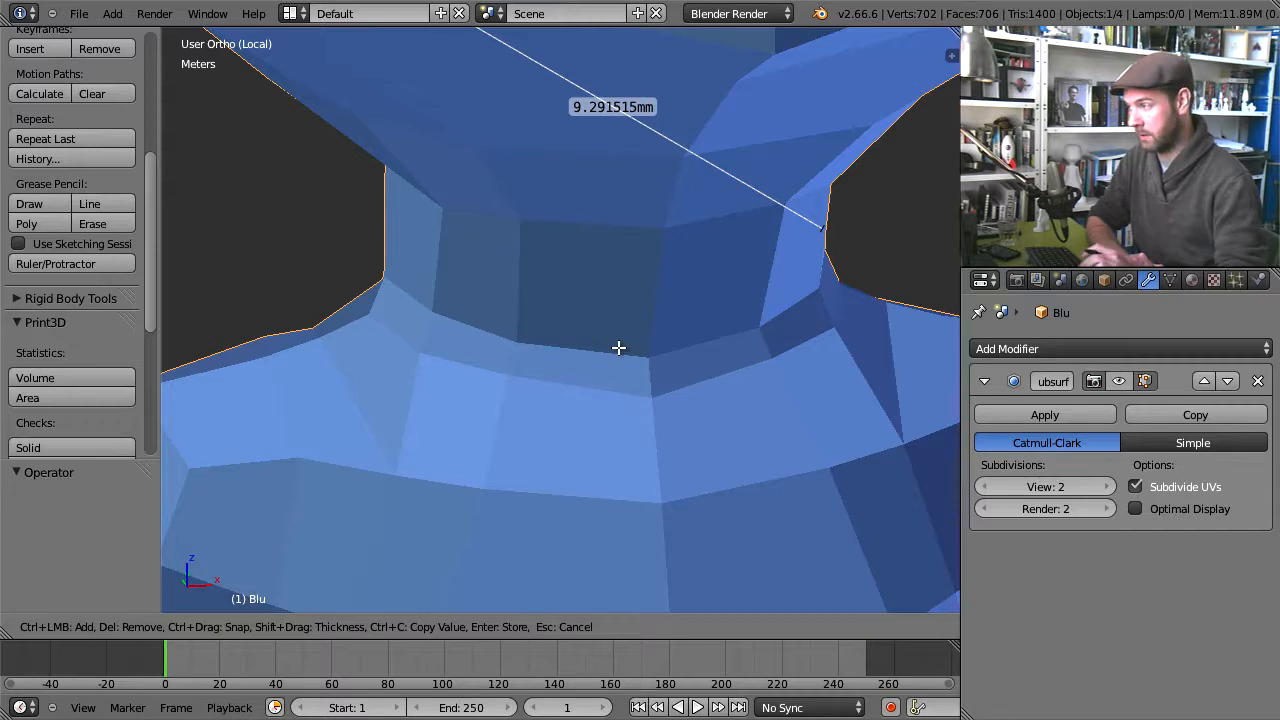
Step: Exit the ruler and turn the viewport display of the Subdivision Surface modifier back on
key(Escape)
click(1120, 381)
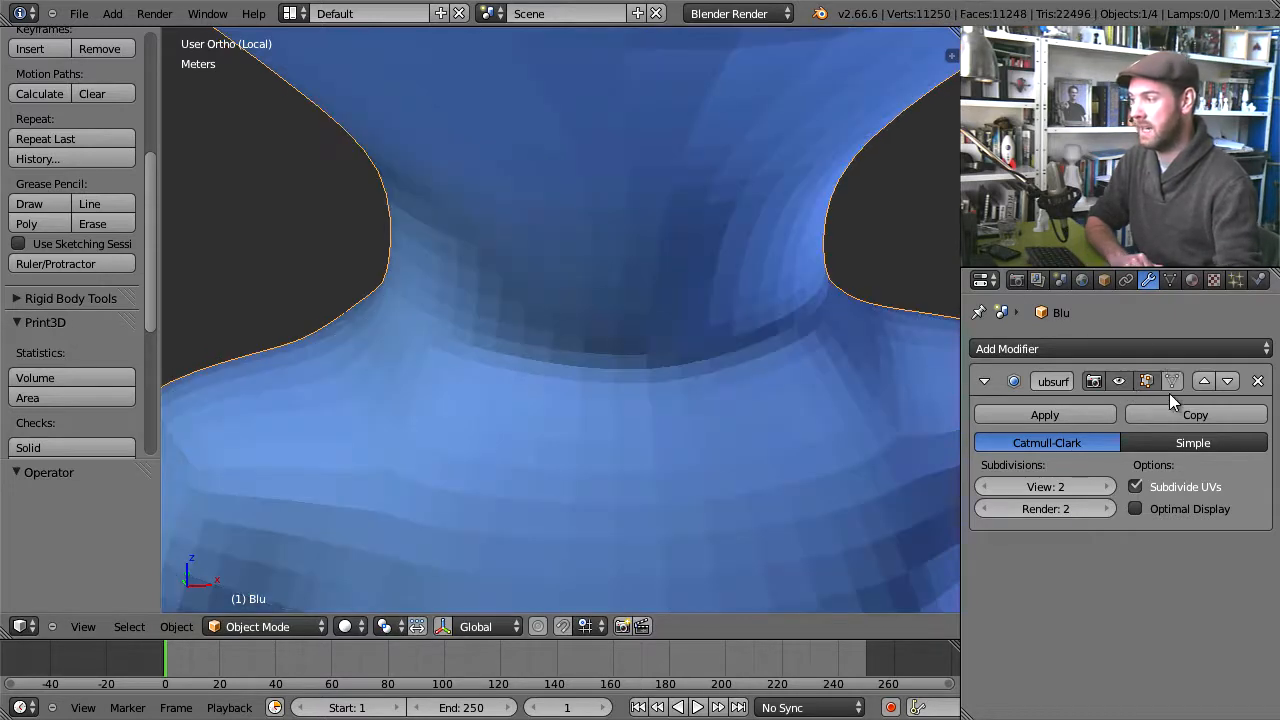
Step: Start a new ruler and measure across the neck of the smoothed character by placing its end on the neck's side
click(57, 259)
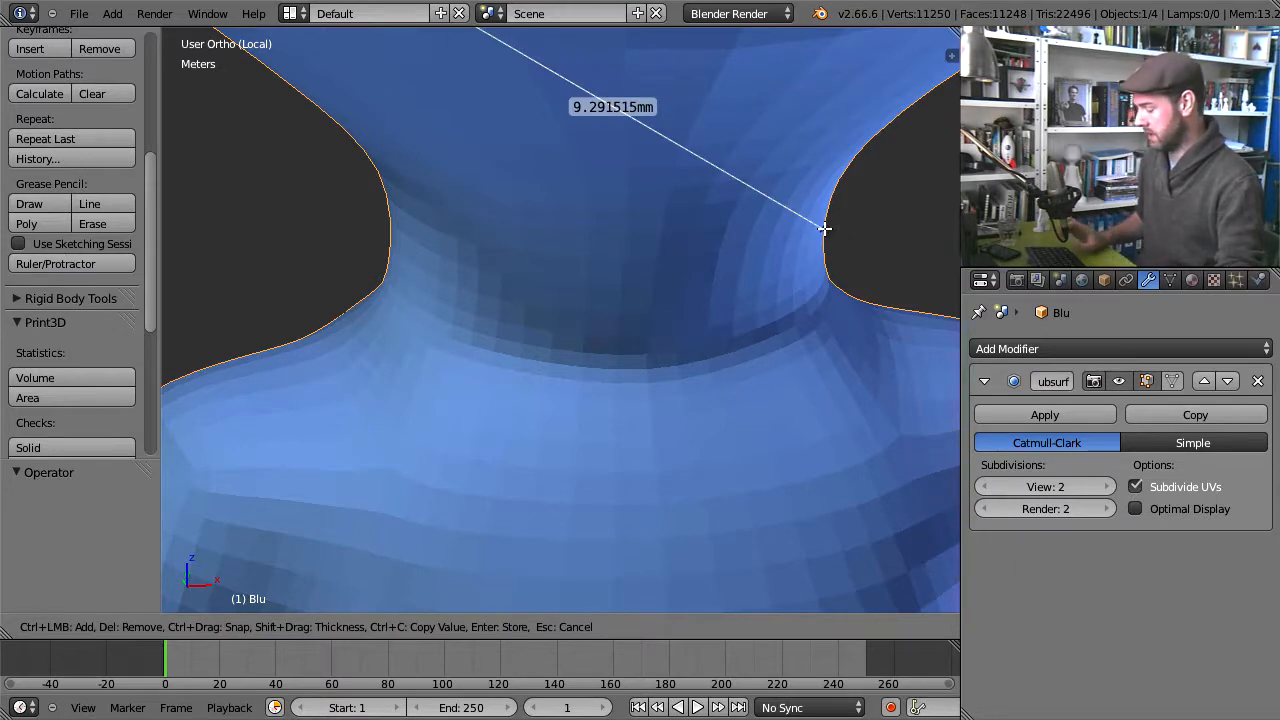
drag(822, 228, 820, 277)
middle_drag(737, 297, 598, 284)
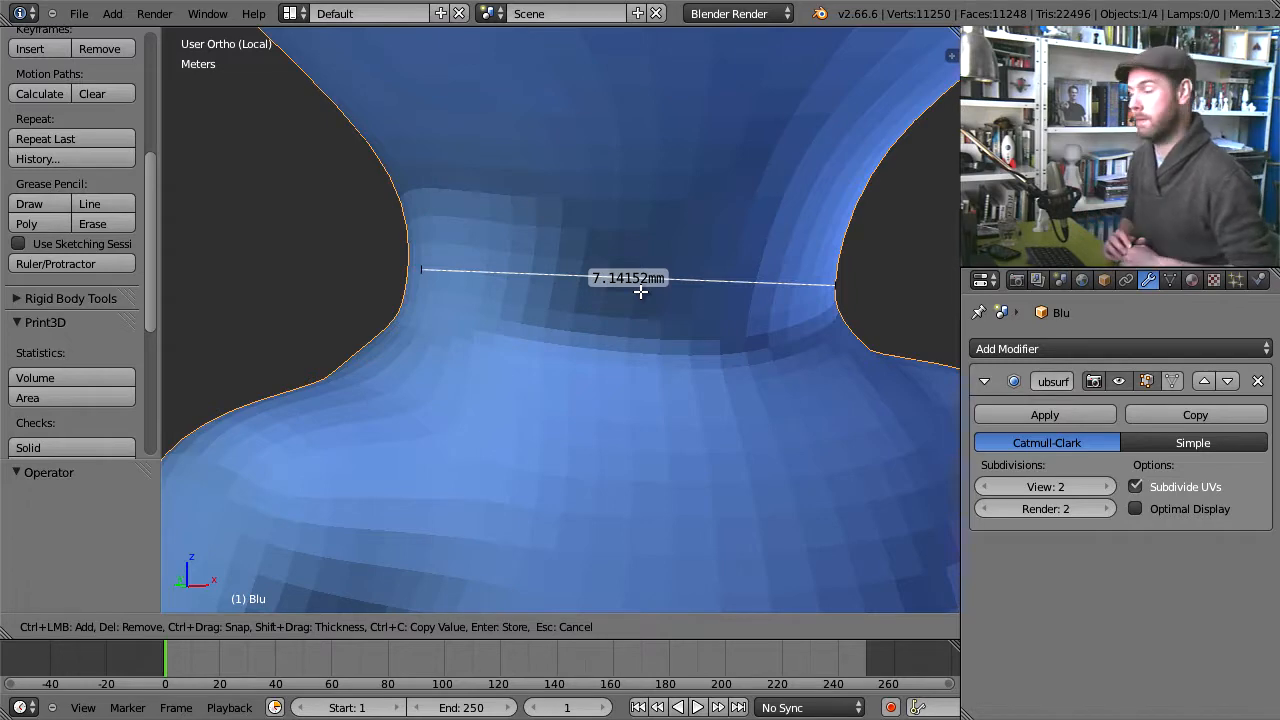
scroll(629, 343, down, 8)
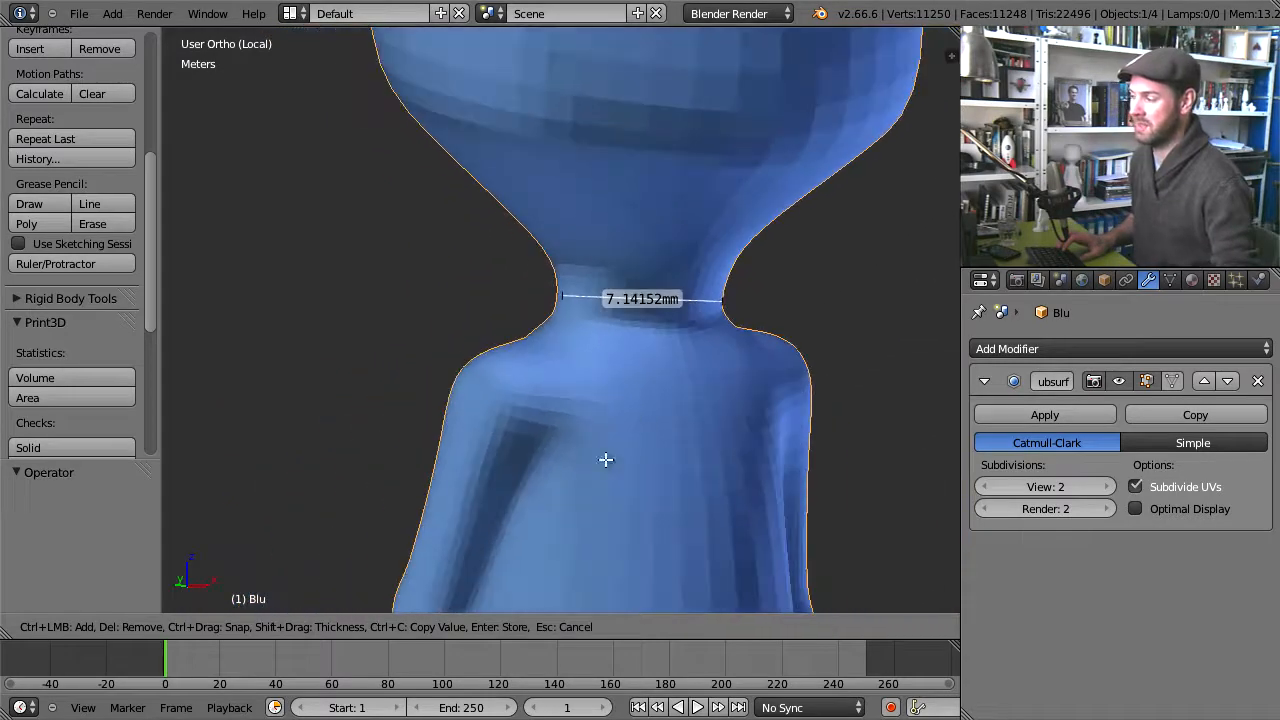
middle_drag(604, 401, 601, 402)
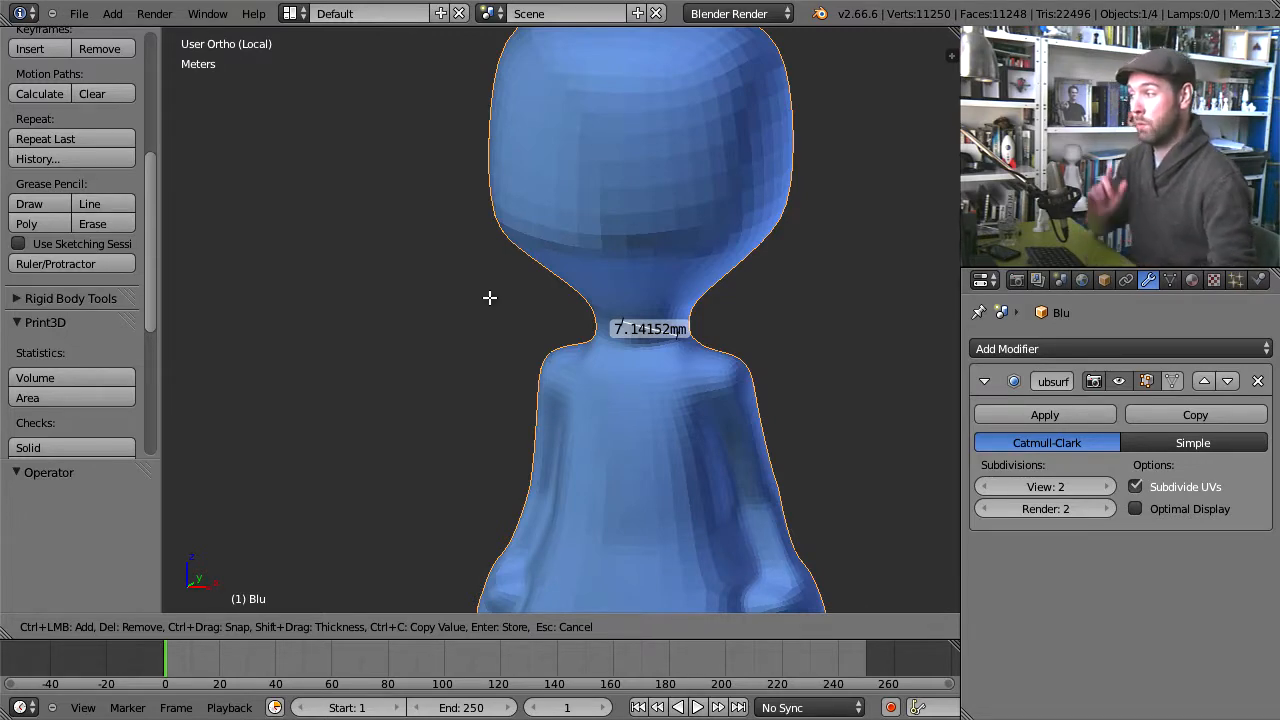
Step: Measure an angle with the ruler by moving one end from the neck up to the head and pulling the line's middle outward
middle_drag(491, 297, 756, 350)
scroll(683, 269, up, 3)
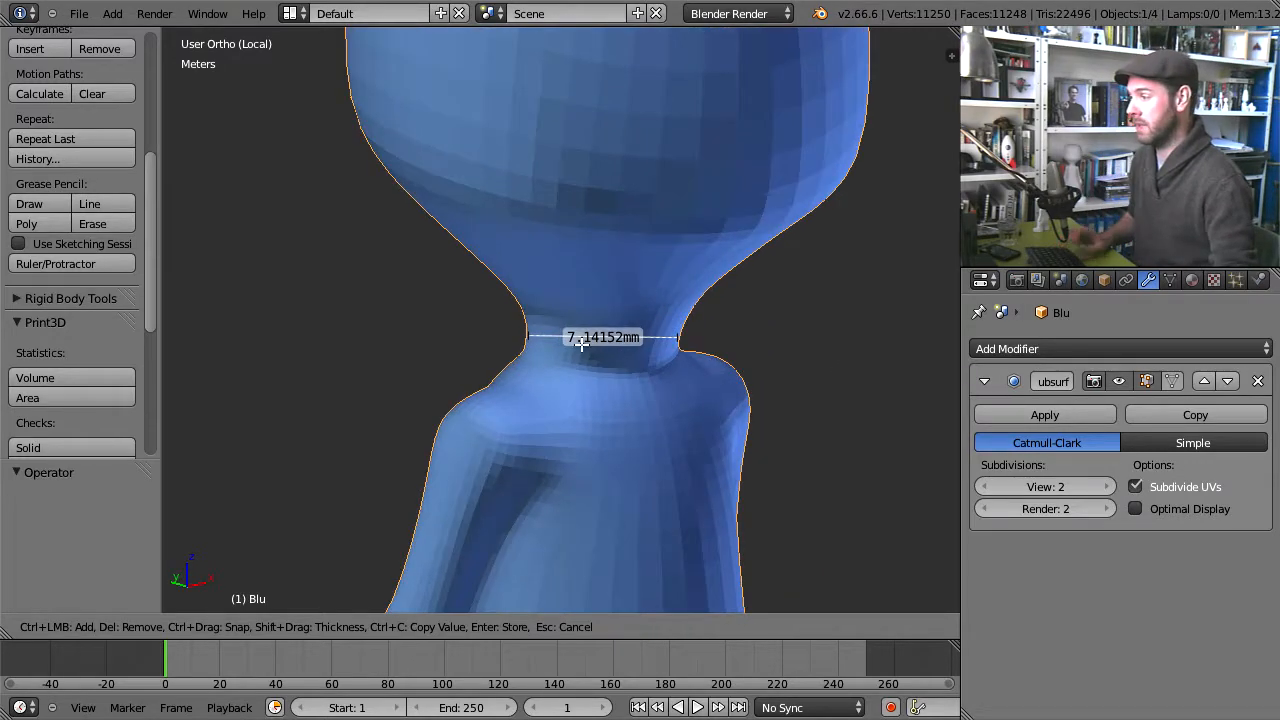
drag(679, 337, 770, 148)
drag(604, 279, 762, 343)
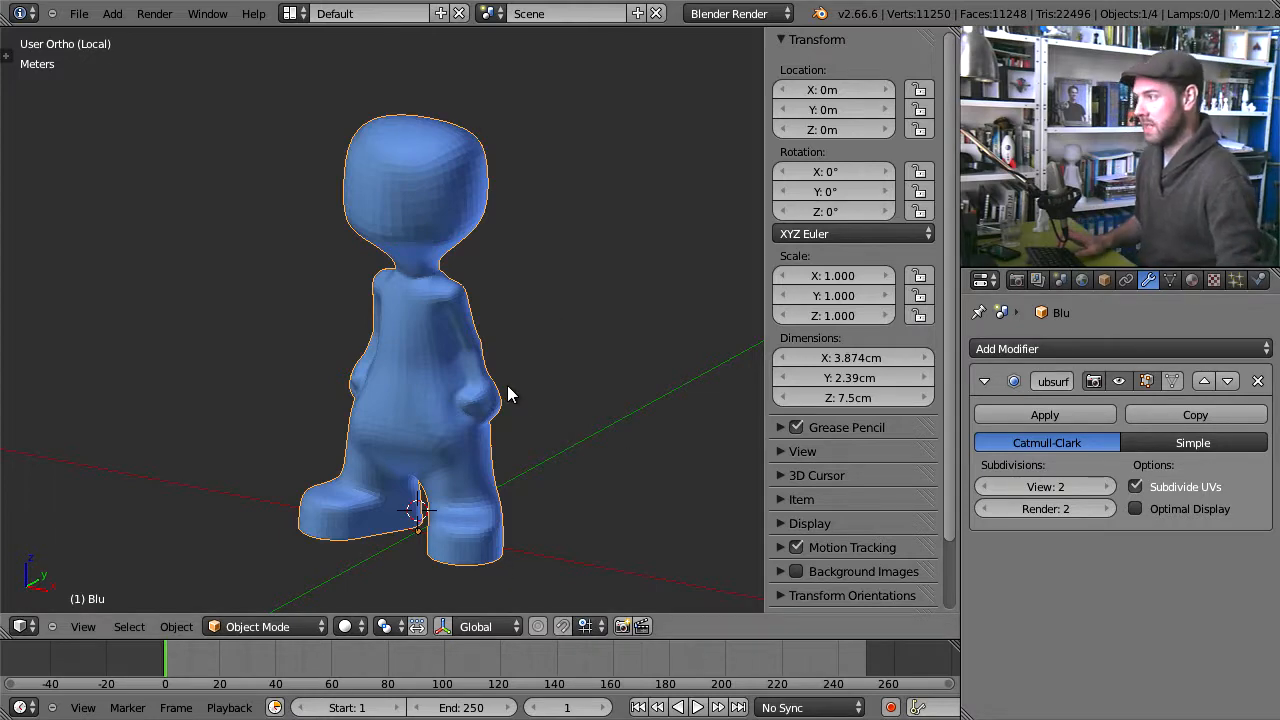
Step: Set the Y coordinate of the vertex at the very top of the head to 0 in Edit Mode from the front view
key(KP_1)
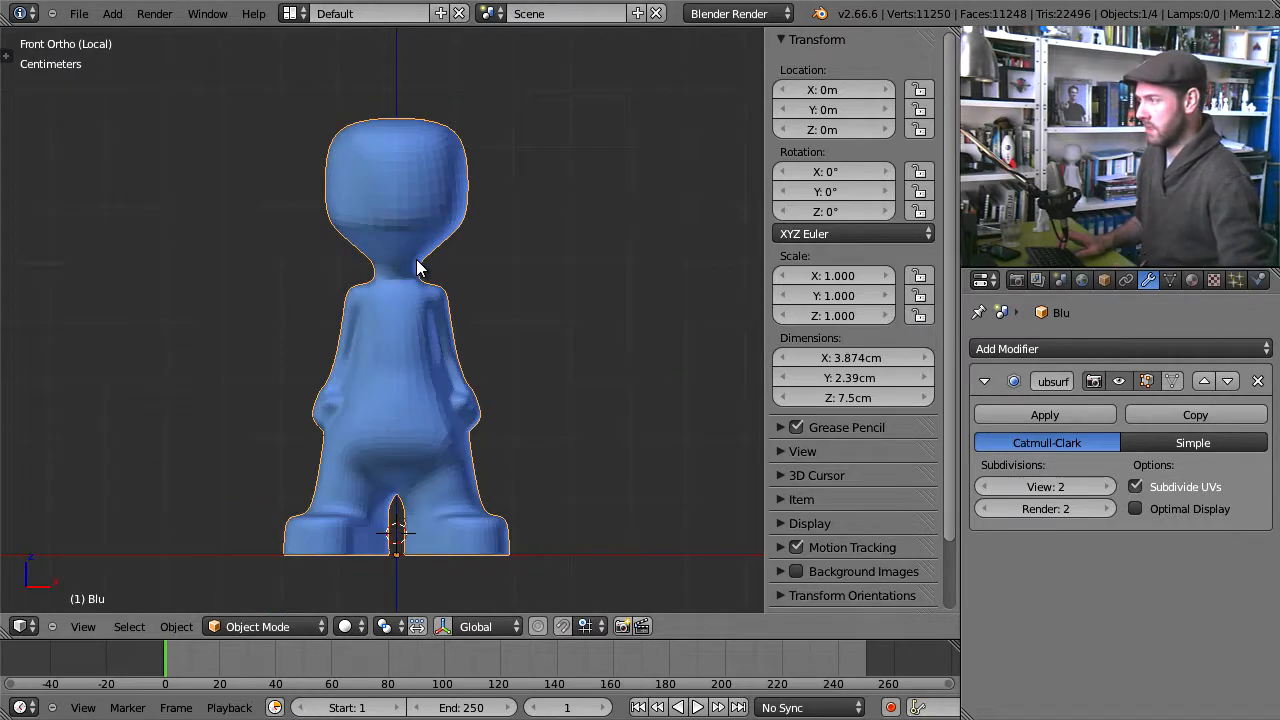
key(Tab)
shift+middle_drag(431, 218, 500, 412)
ctrl+middle_drag(468, 371, 464, 278)
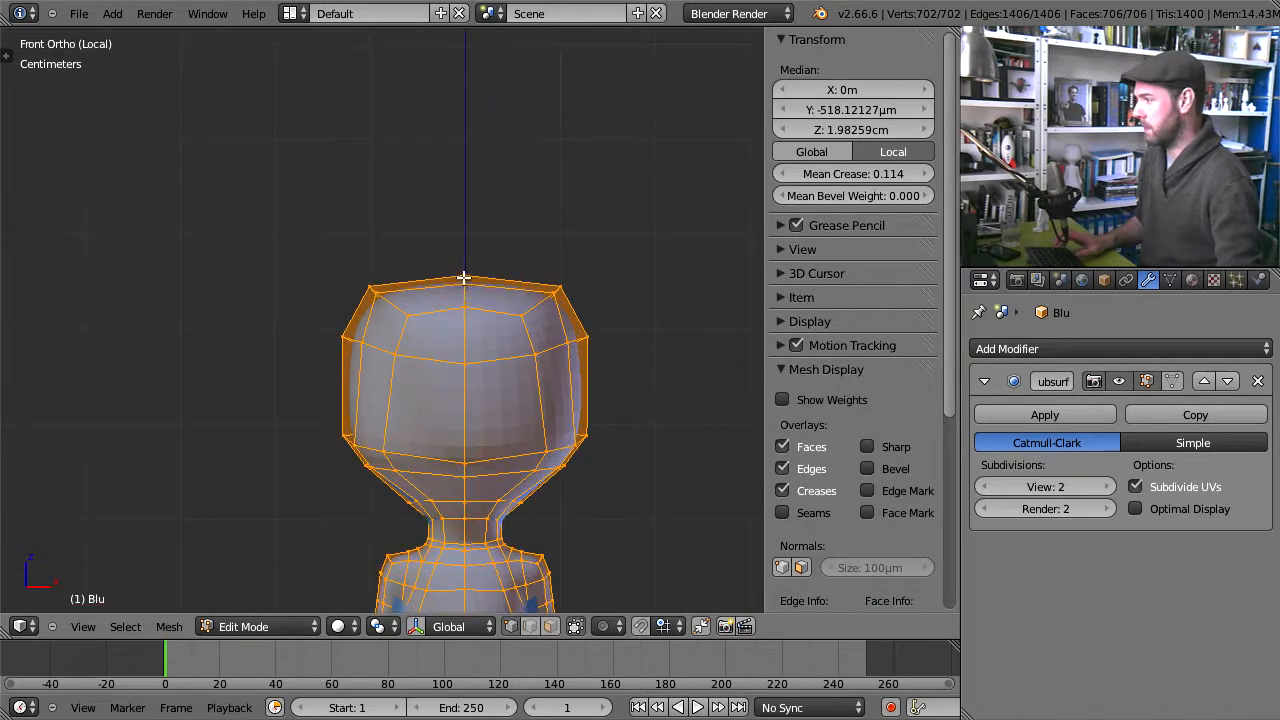
right_click(464, 277)
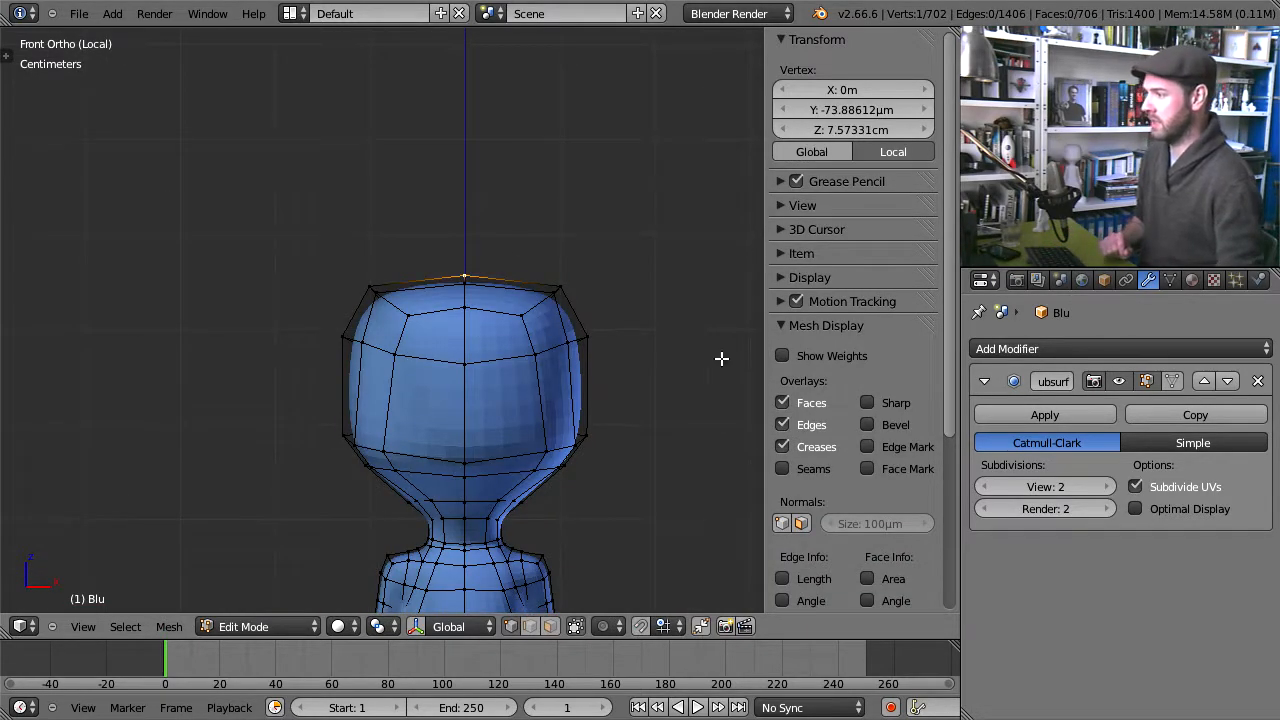
click(867, 111)
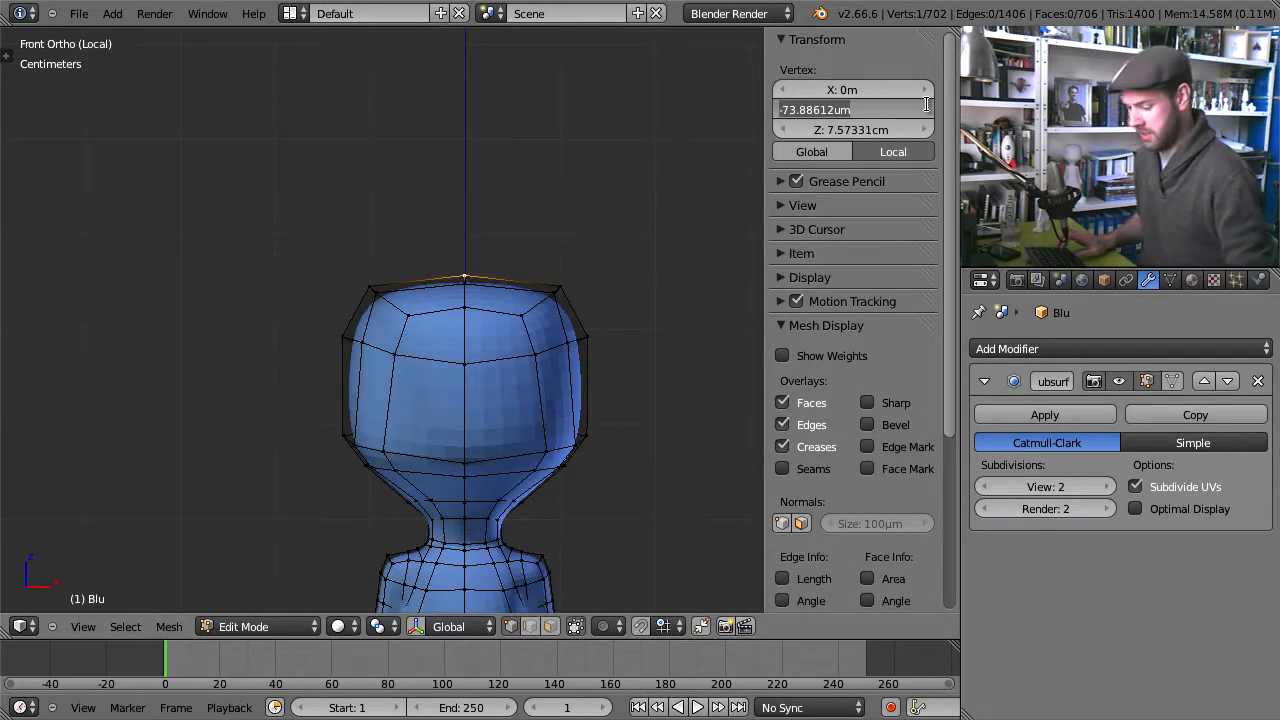
key(Return)
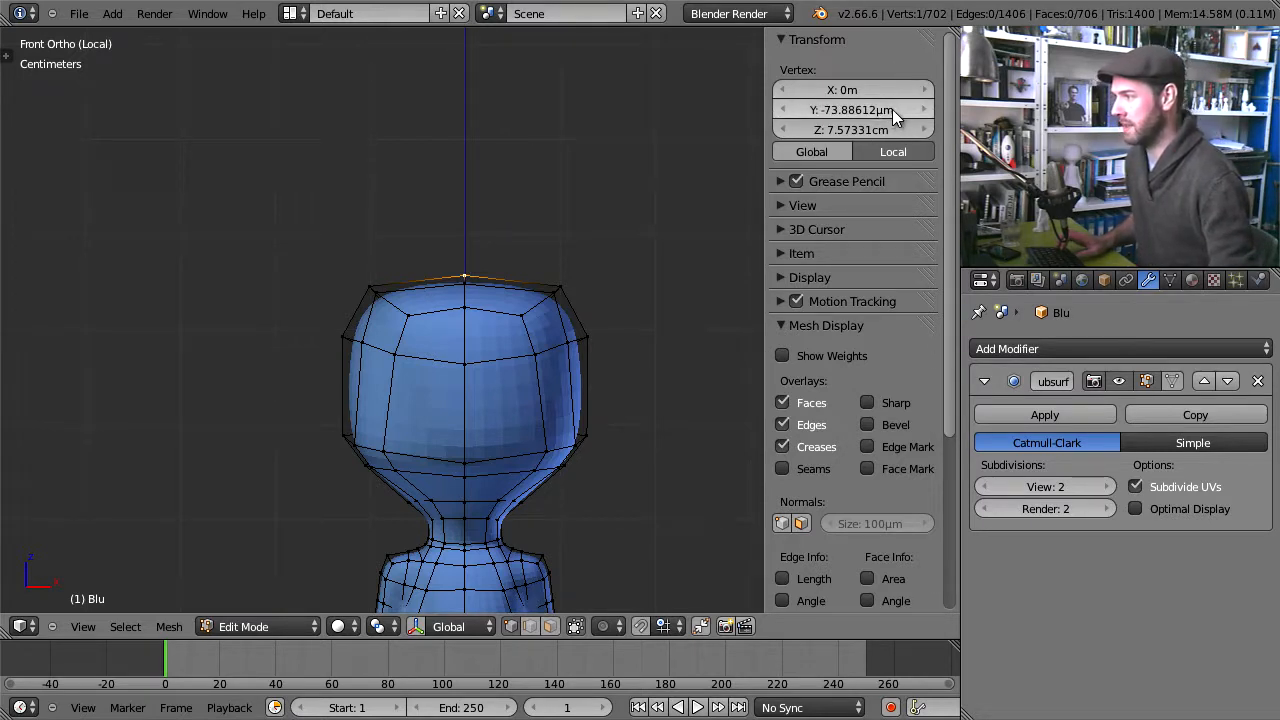
click(892, 109)
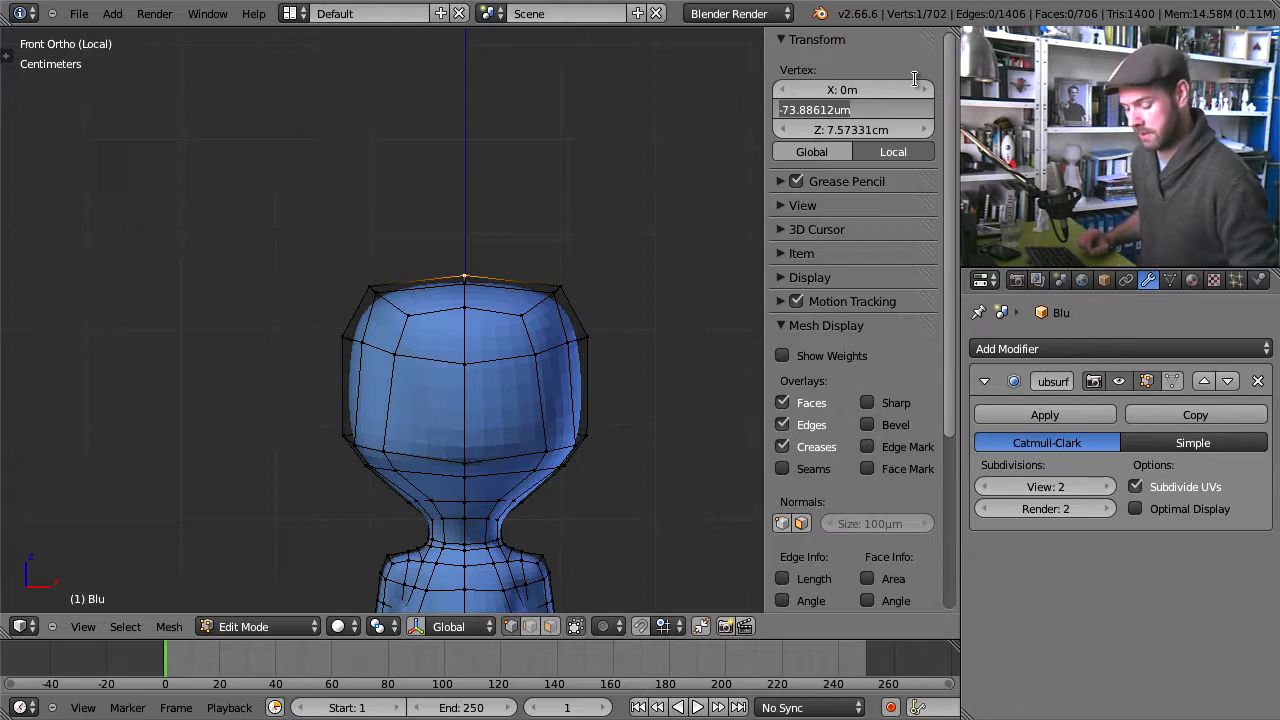
text(0)
key(Return)
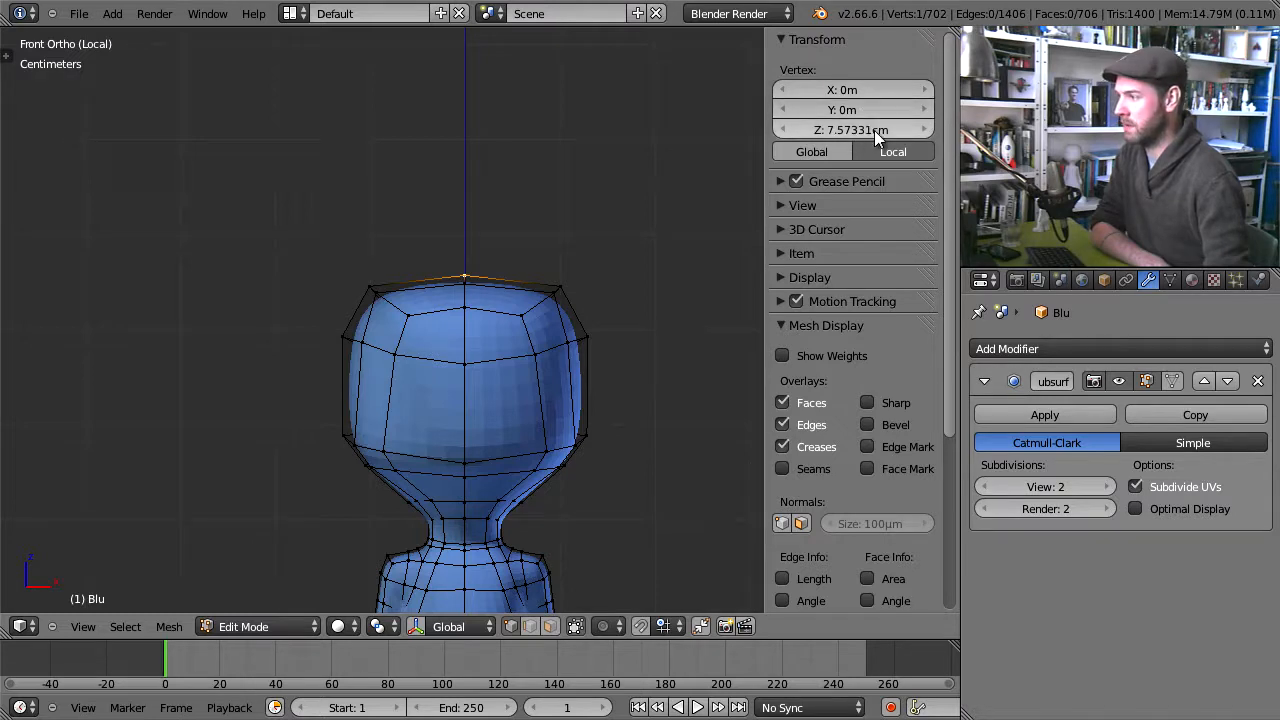
key(Tab)
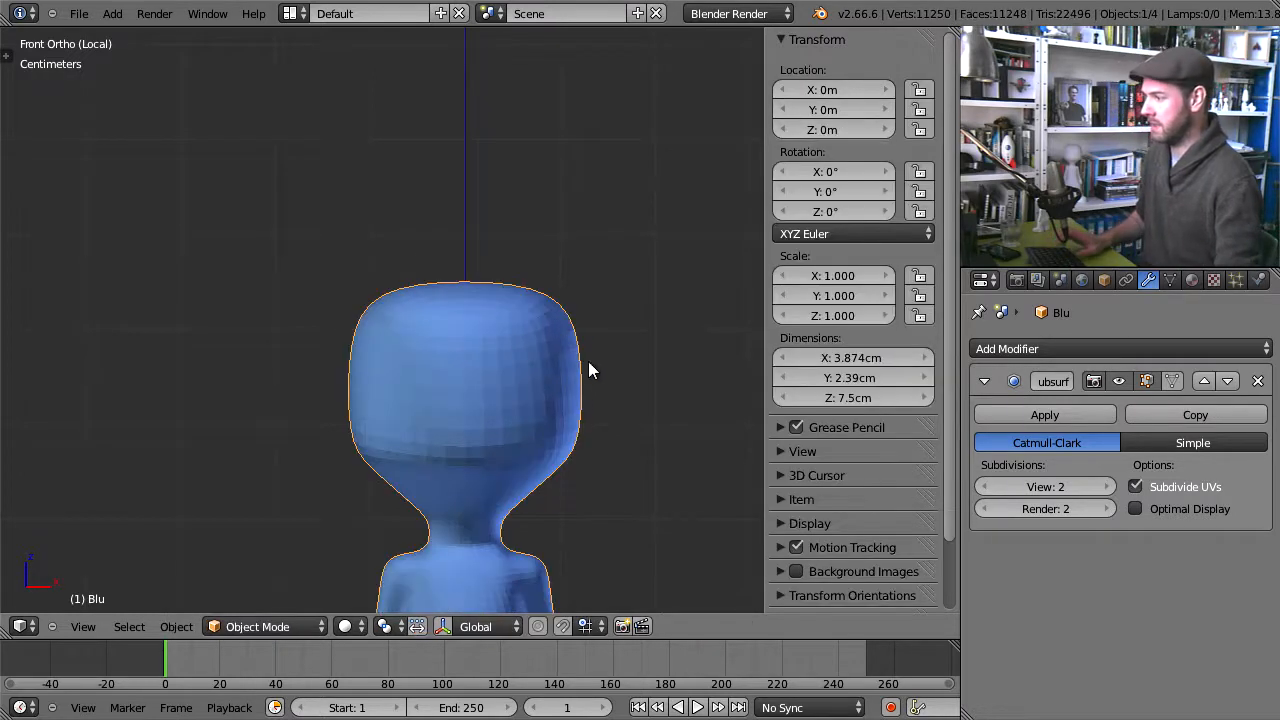
Step: Scale the whole character up uniformly in Object Mode by a factor of 1.2, to a height of 9 cm
ctrl+middle_drag(588, 361, 556, 560)
shift+middle_drag(558, 425, 554, 335)
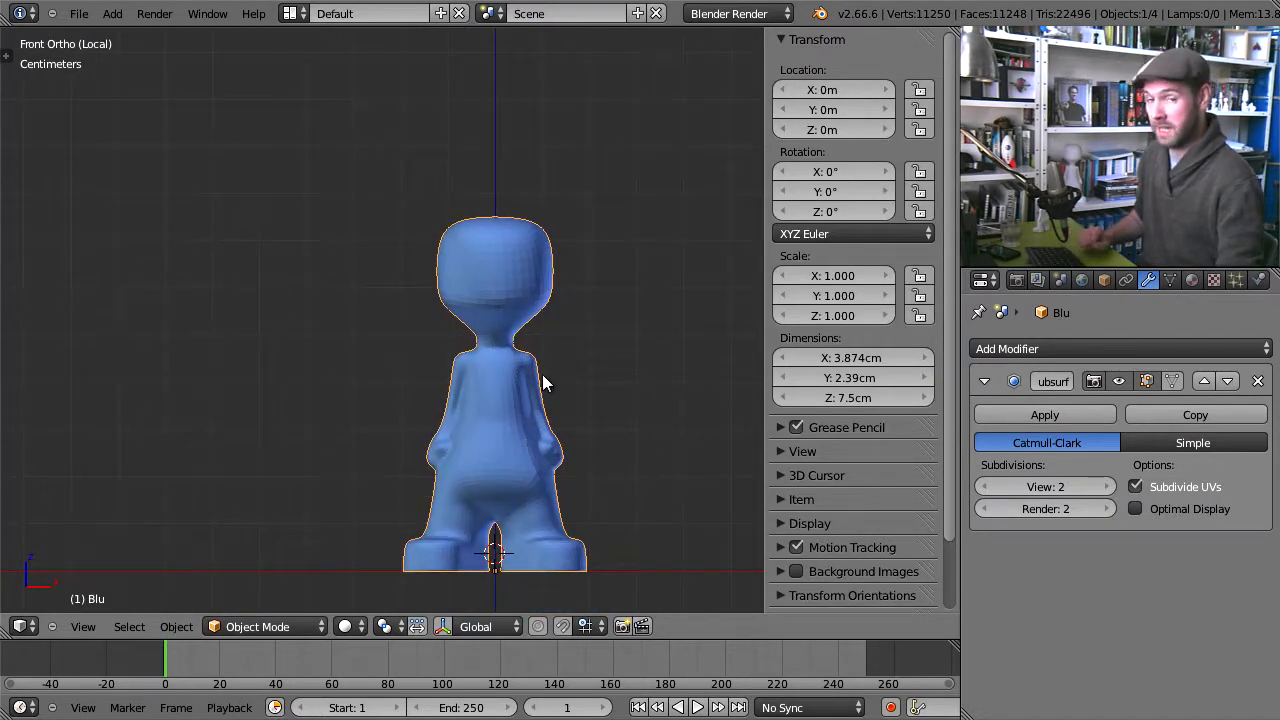
key(s)
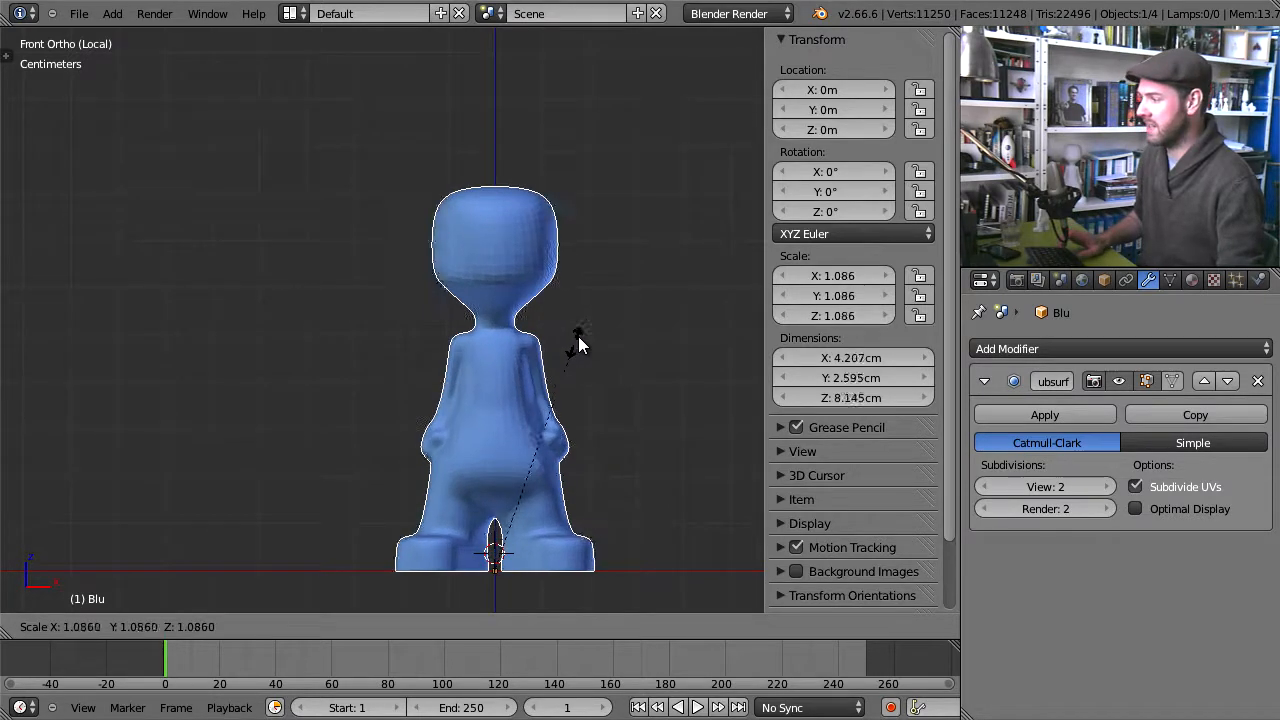
click(591, 320)
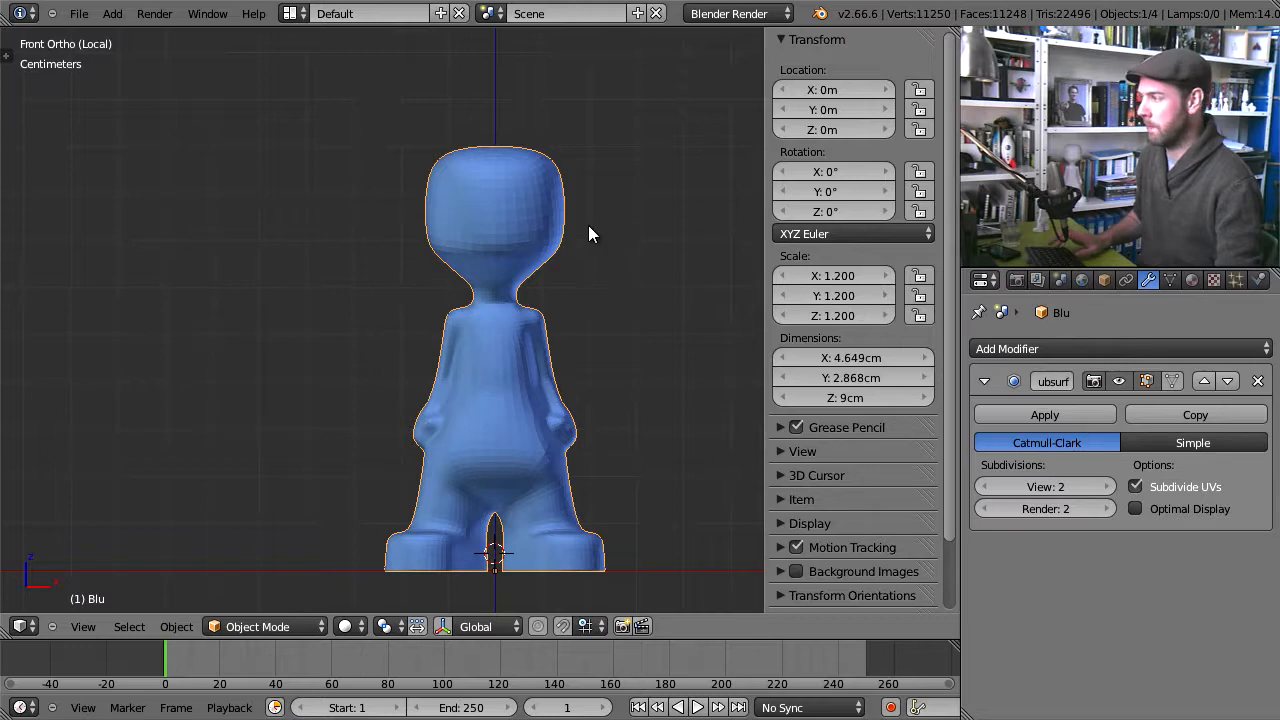
Step: Compare the top head vertex's Z coordinate in Edit Mode with the scaled object's Scale and Dimensions values in Object Mode
shift+middle_drag(532, 293, 545, 404)
key(Tab)
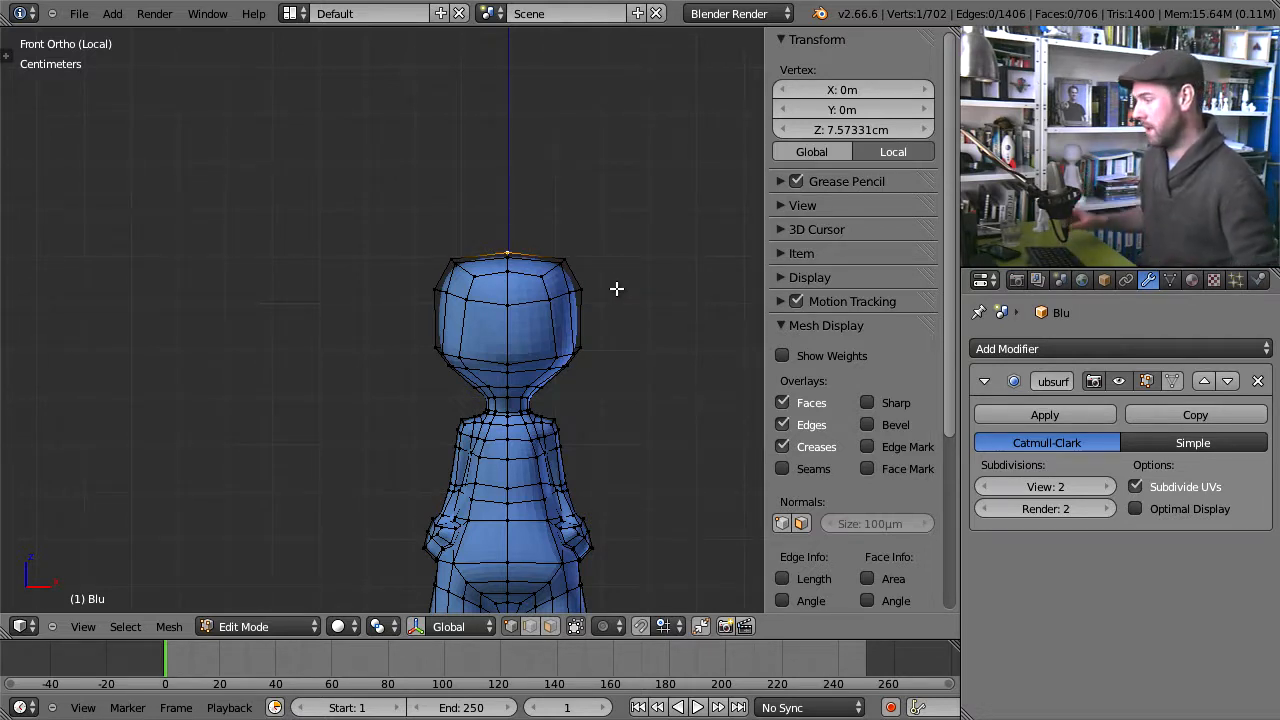
key(Tab)
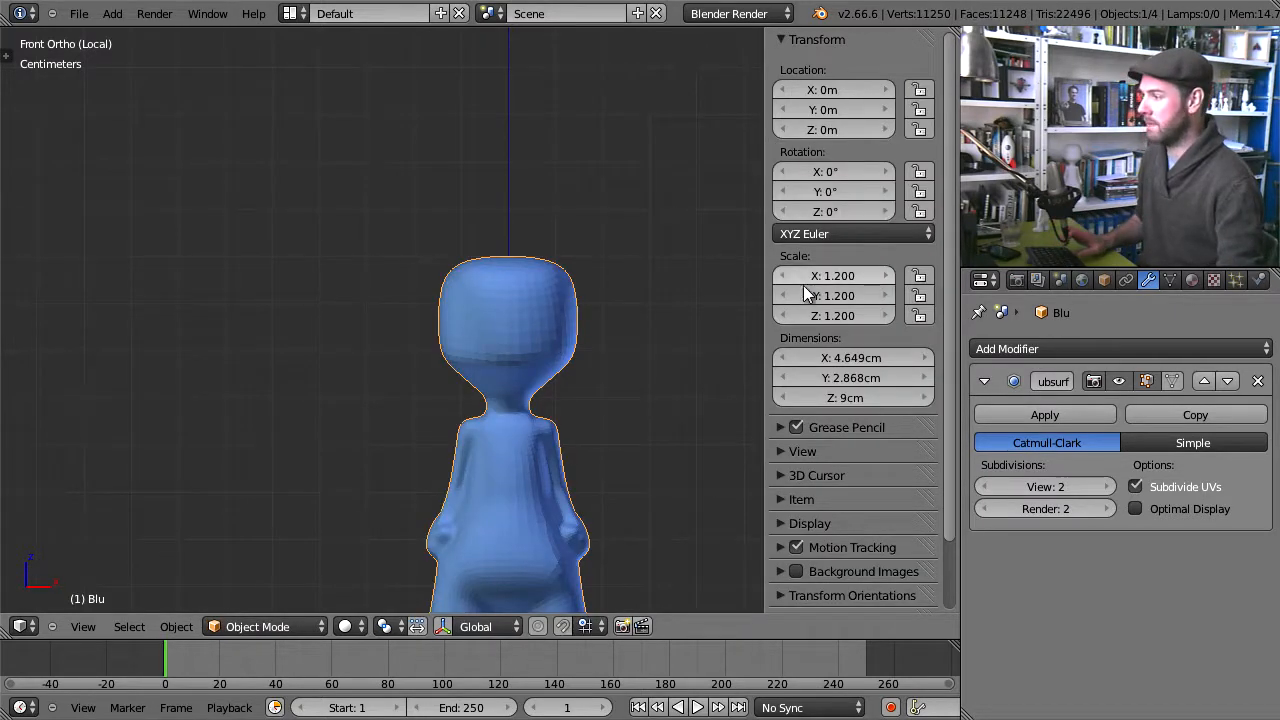
shift+middle_drag(575, 387, 549, 307)
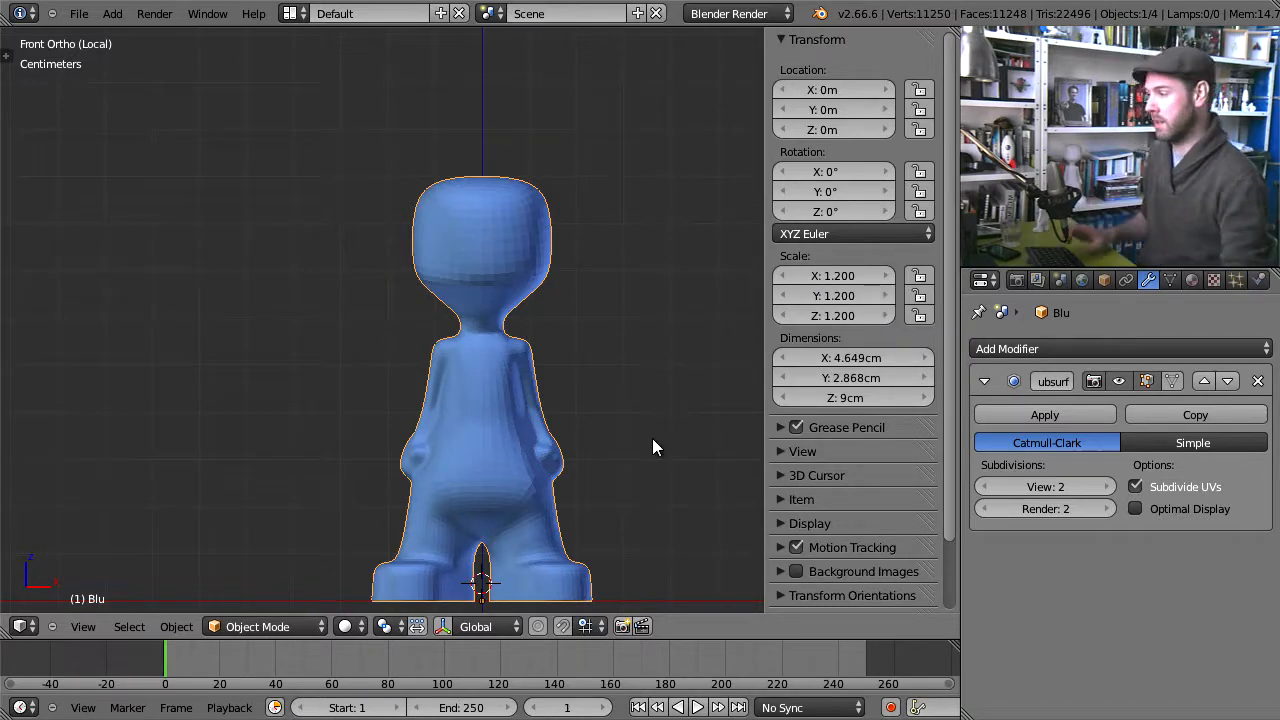
key(Tab)
key(a)
key(a)
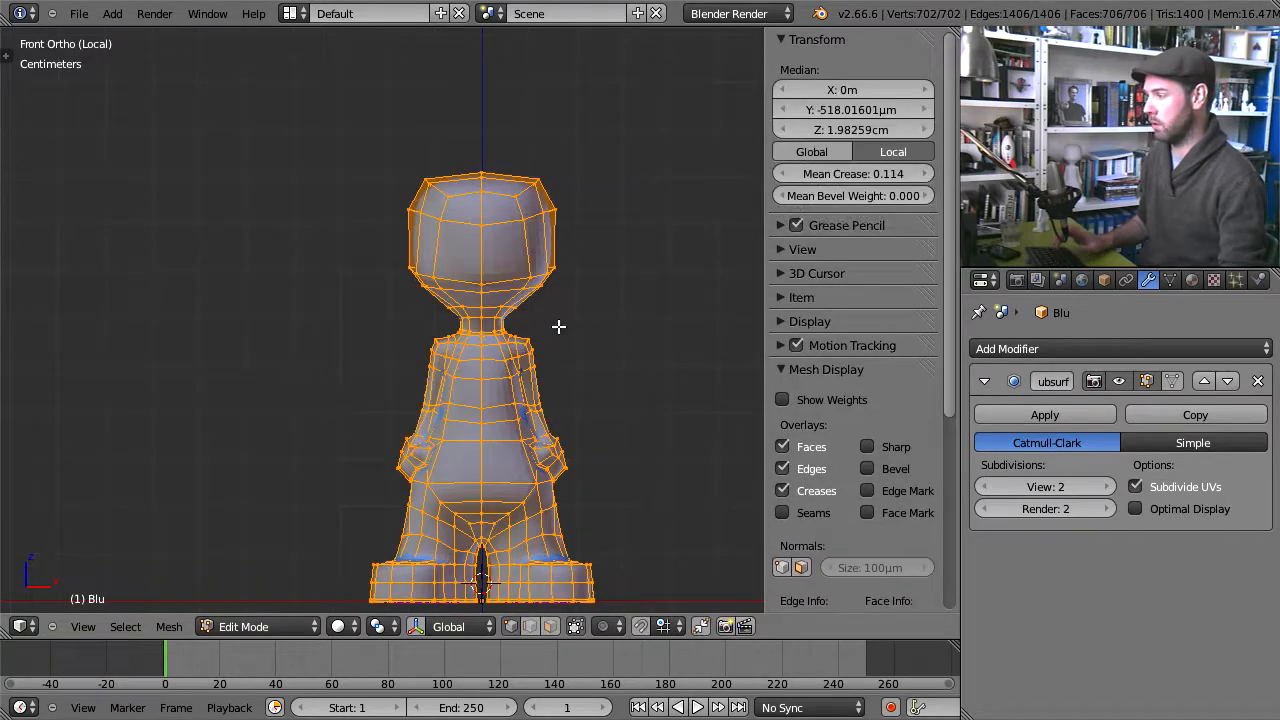
key(s)
key(Escape)
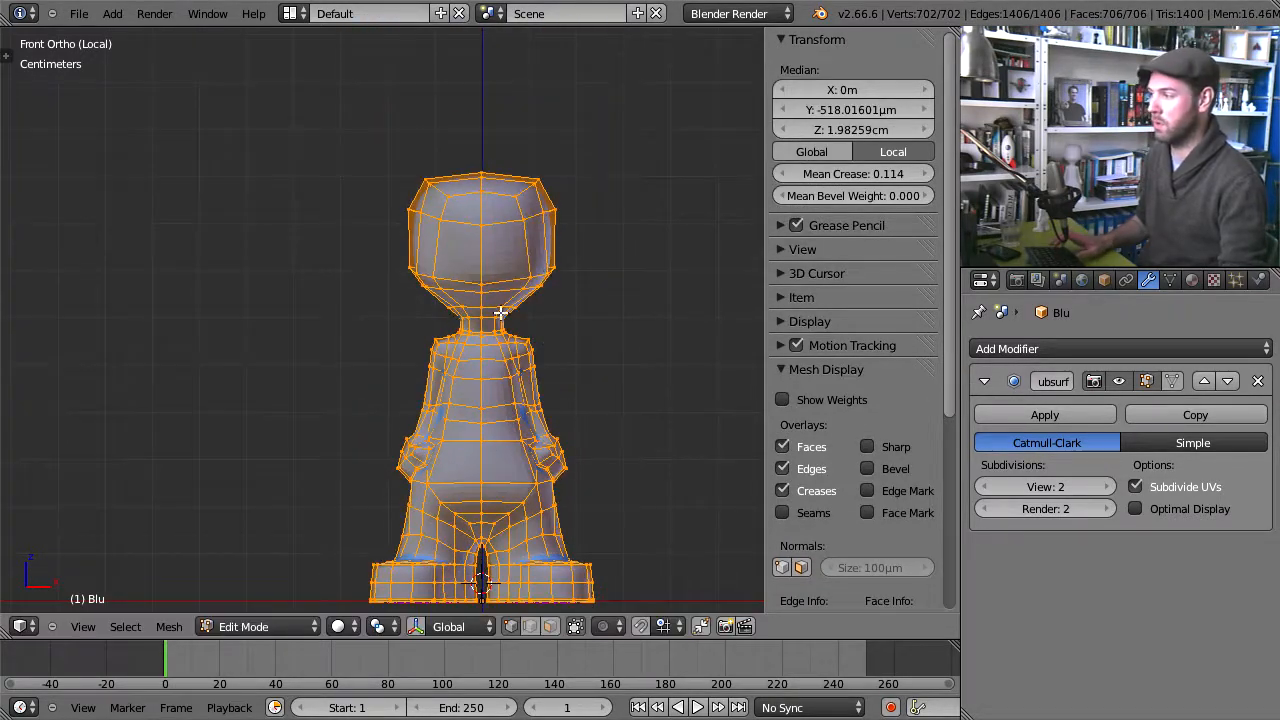
key(Tab)
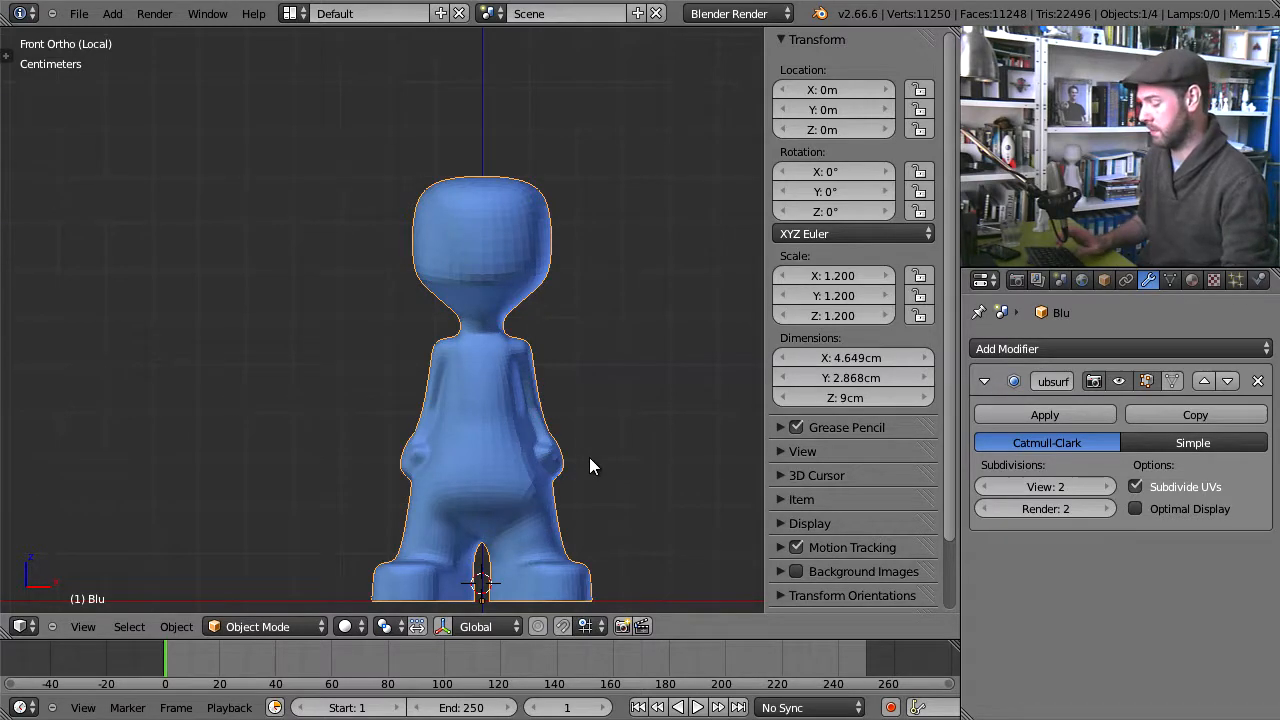
key(r)
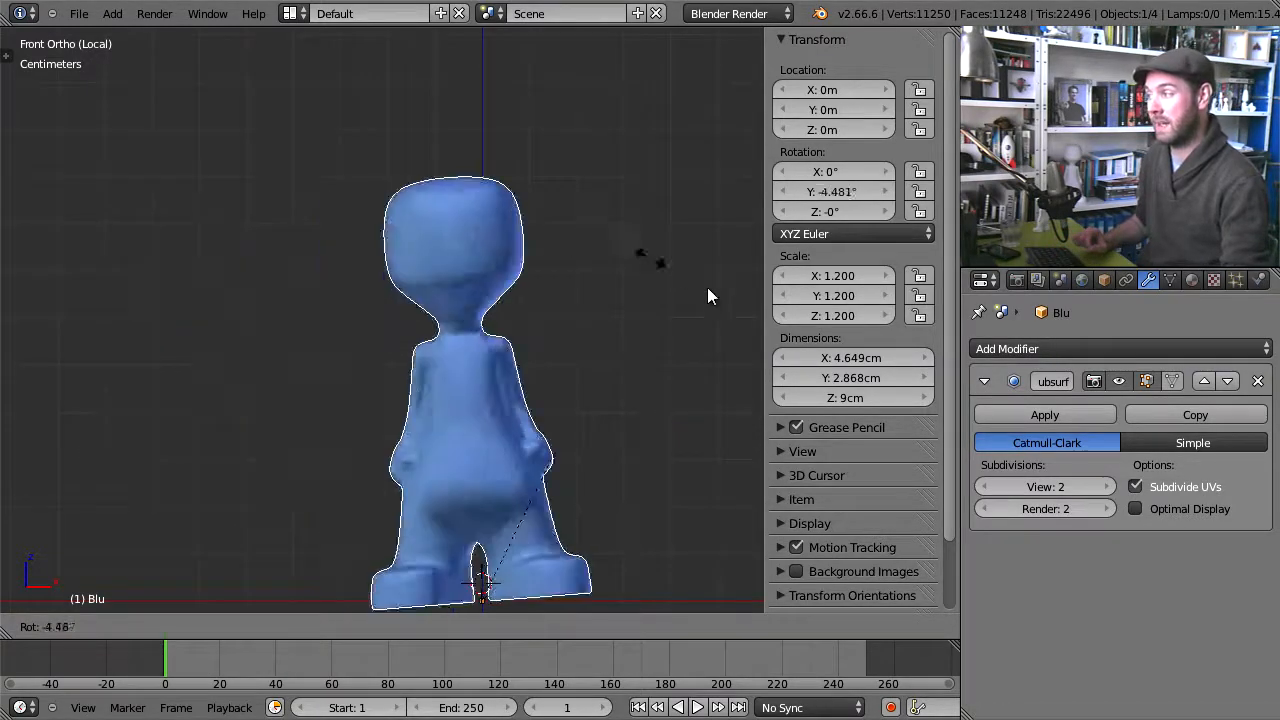
key(Escape)
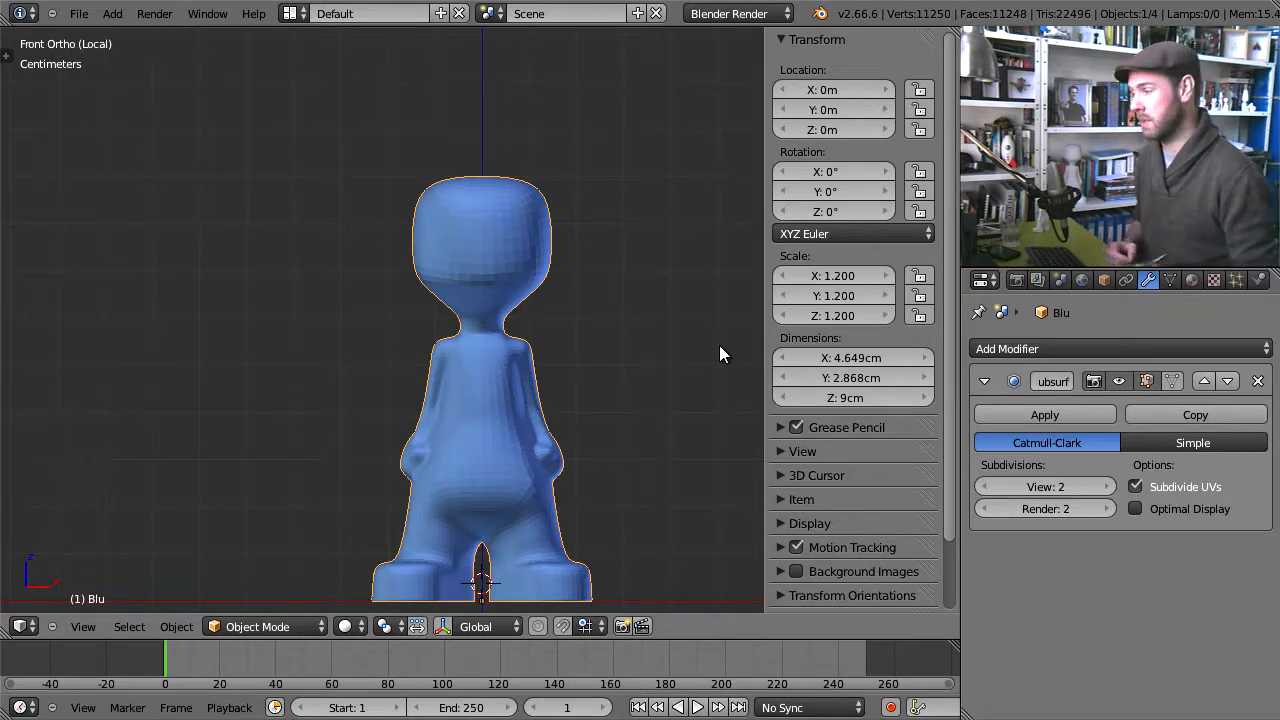
Step: Apply the Scale transform to the character object
click(176, 627)
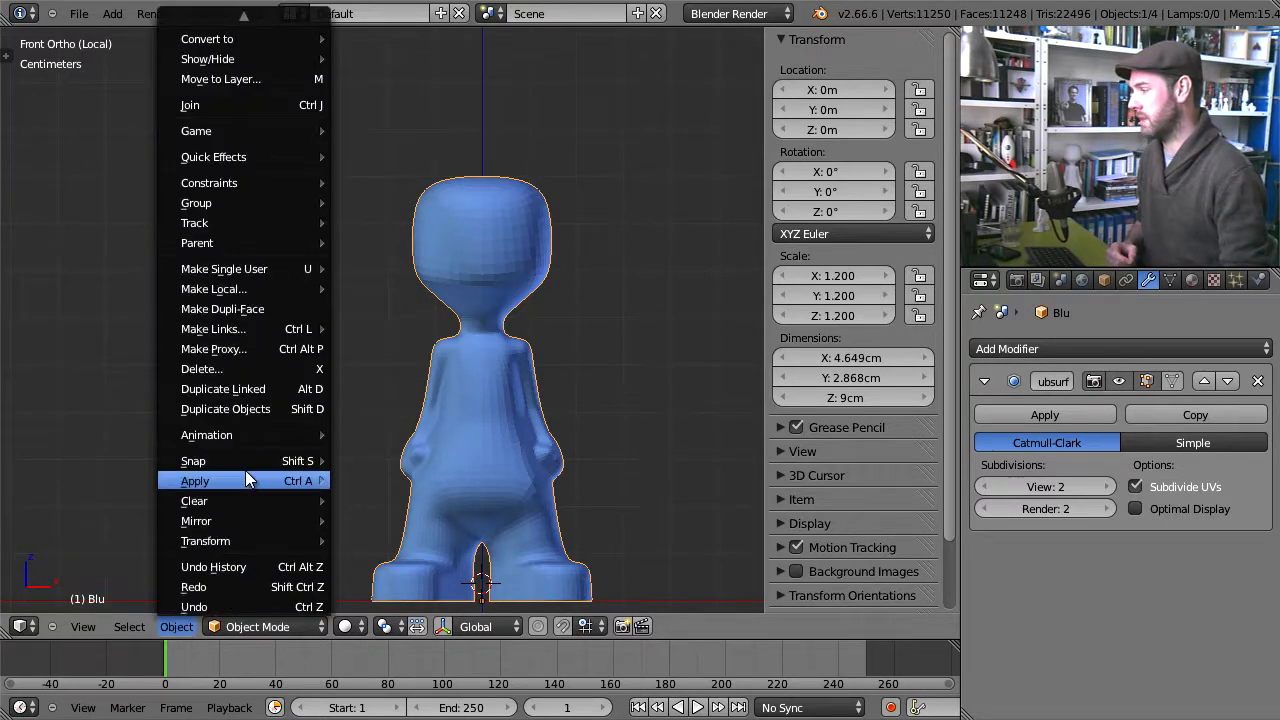
mouse_move(258, 481)
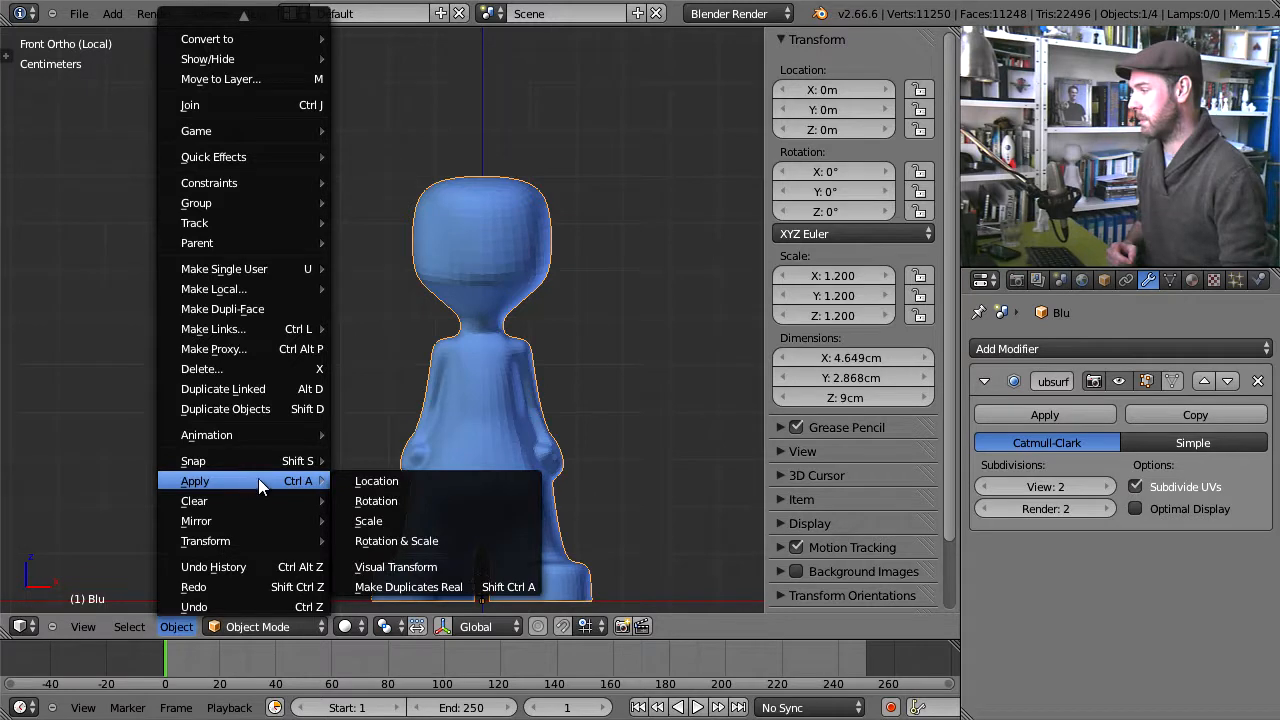
click(411, 520)
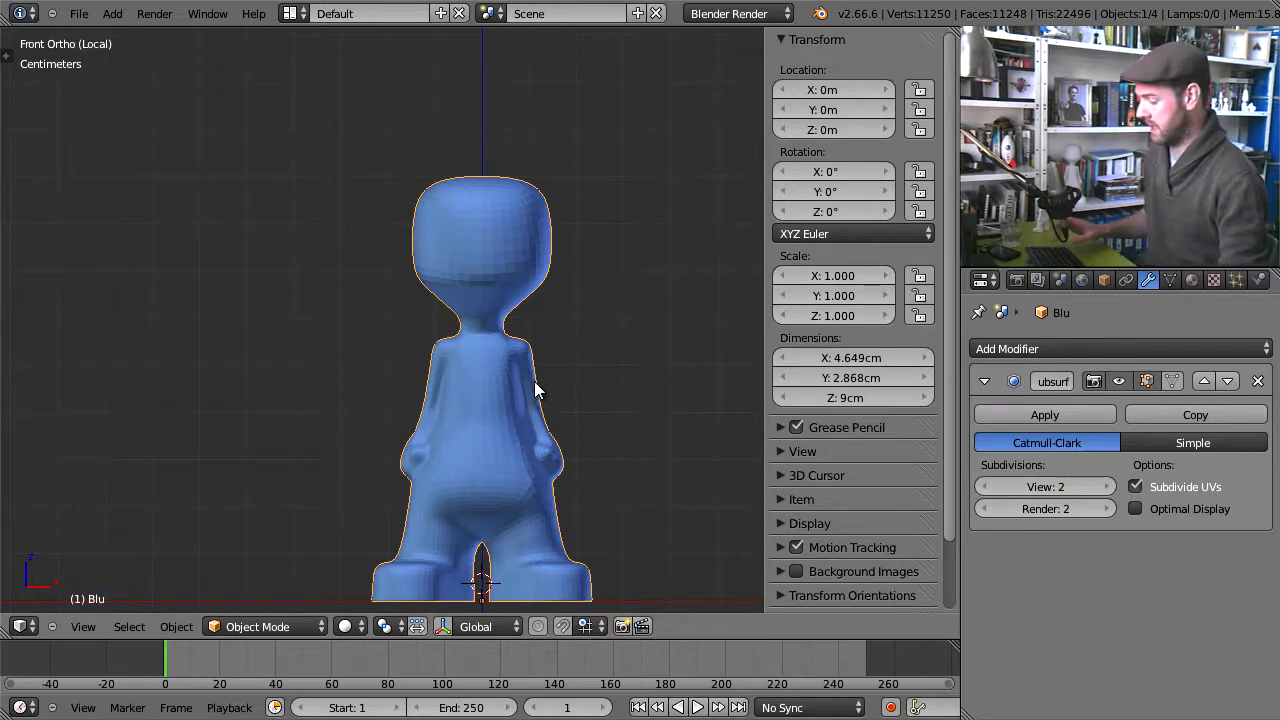
Step: Check the Z coordinate of the head's top vertex in Edit Mode against the character's real height, and return to Object Mode
key(Tab)
right_click(494, 170)
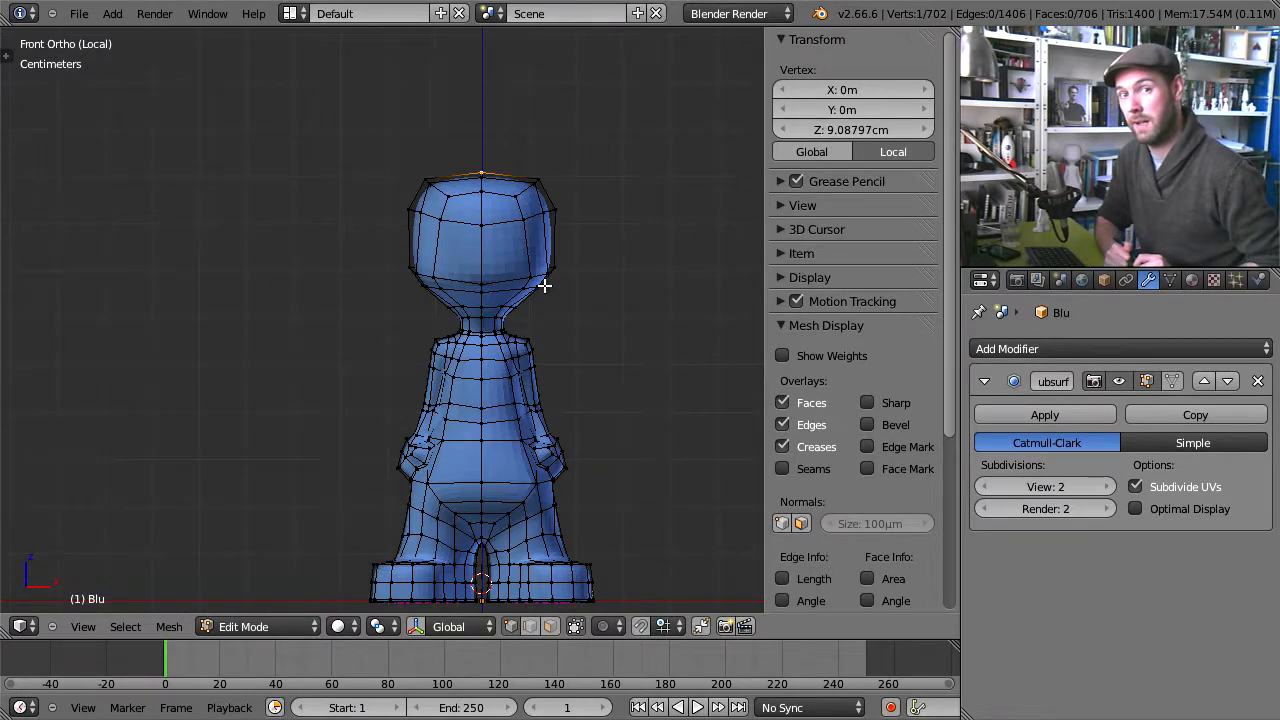
key(Tab)
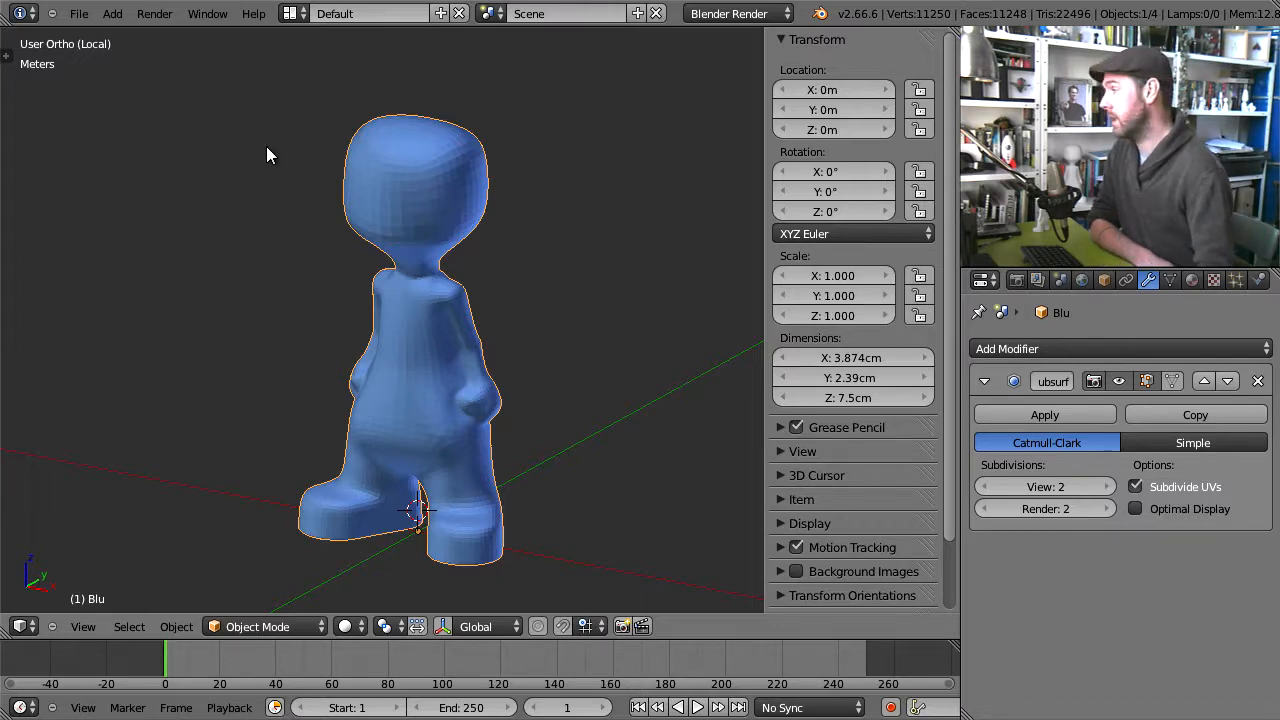
Step: Open the user preferences at the add-ons list and move the preferences window fully into view
click(78, 13)
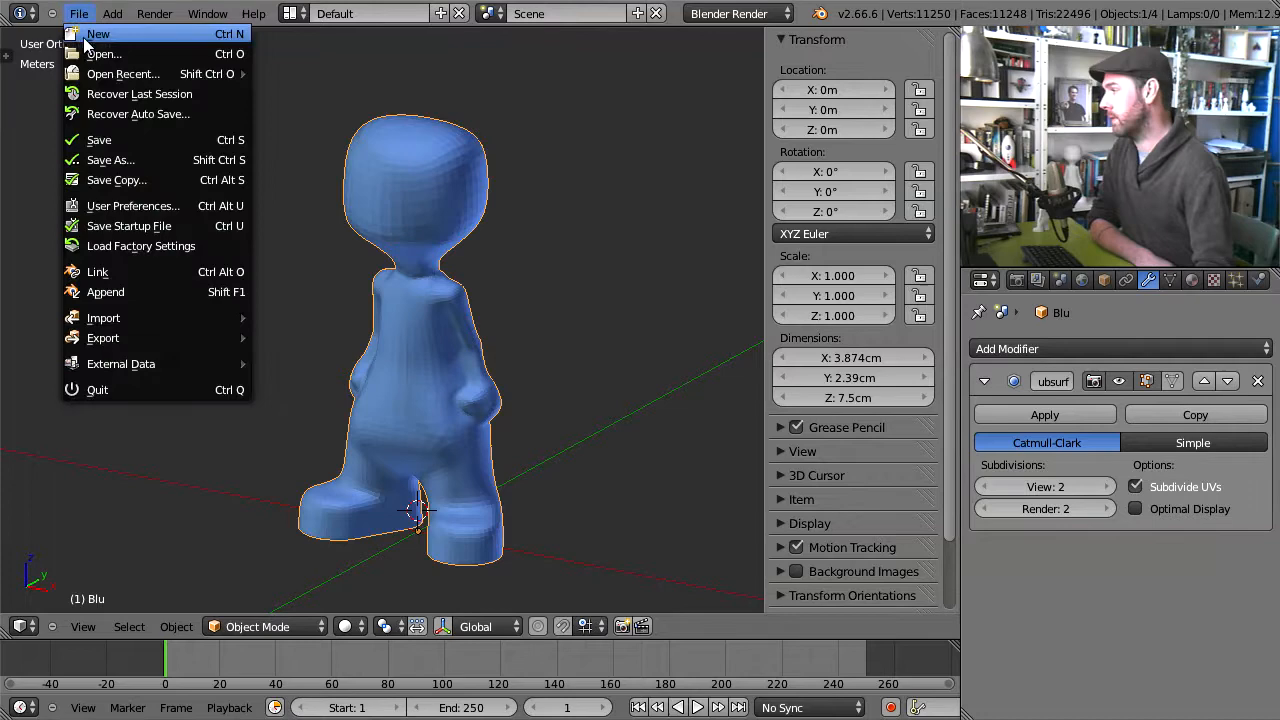
click(143, 205)
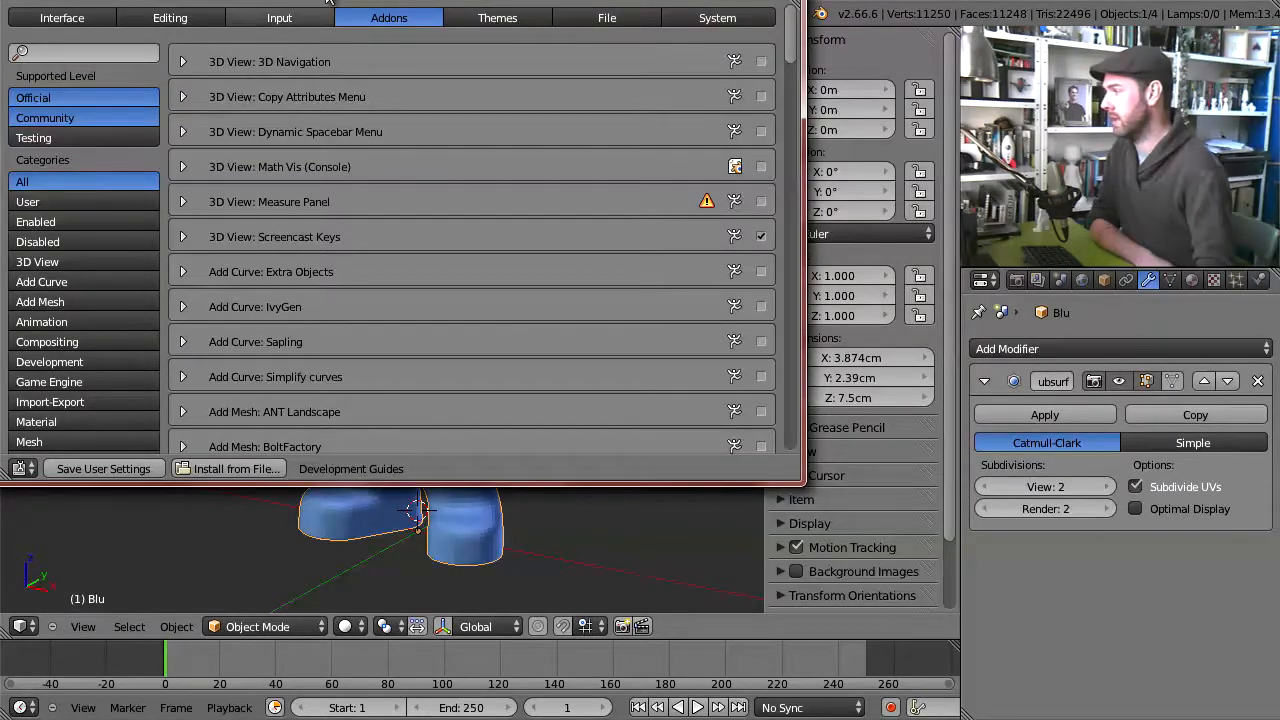
drag(320, 0, 392, 184)
click(364, 226)
click(462, 217)
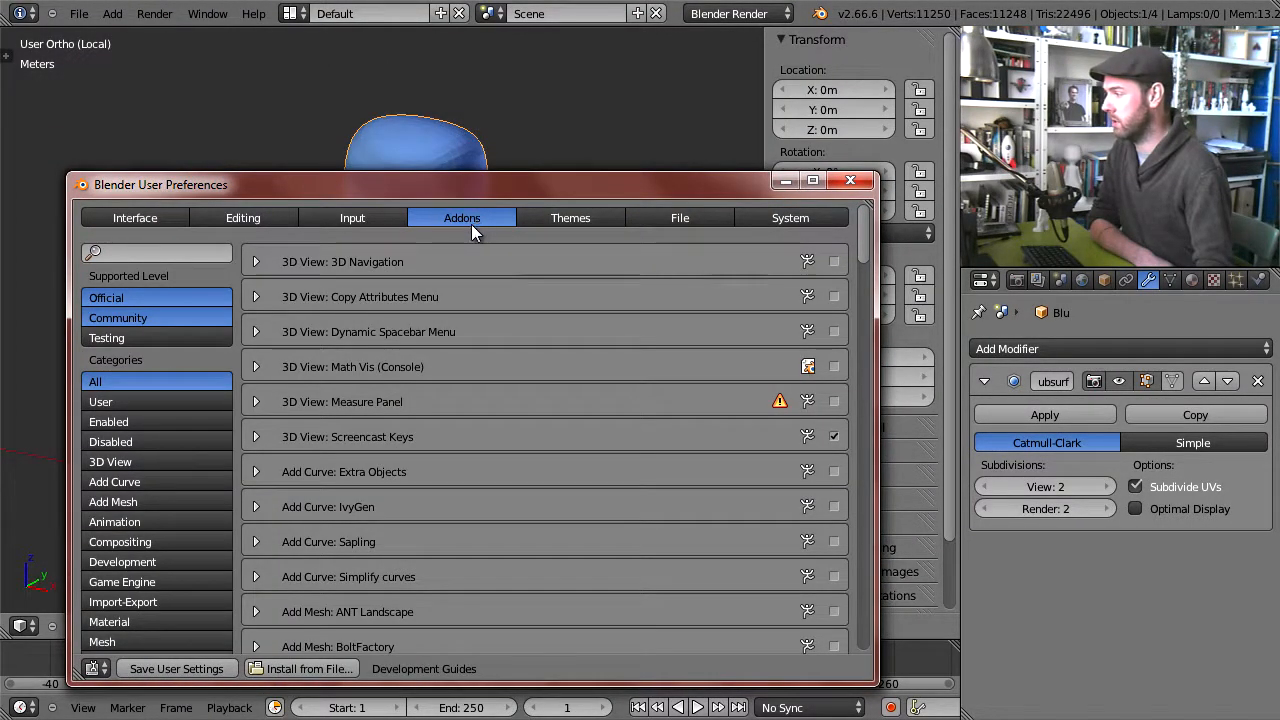
Step: Include Testing-level add-ons in the list and search the add-ons for "print"
click(167, 337)
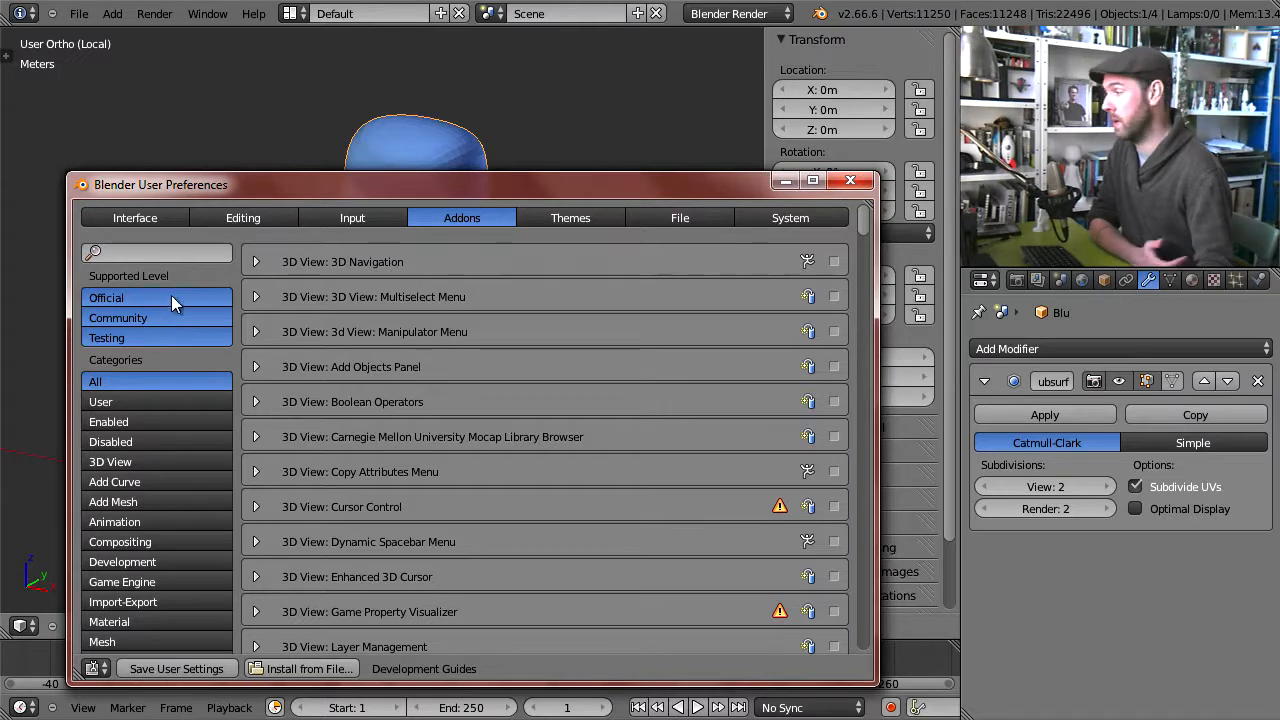
click(167, 256)
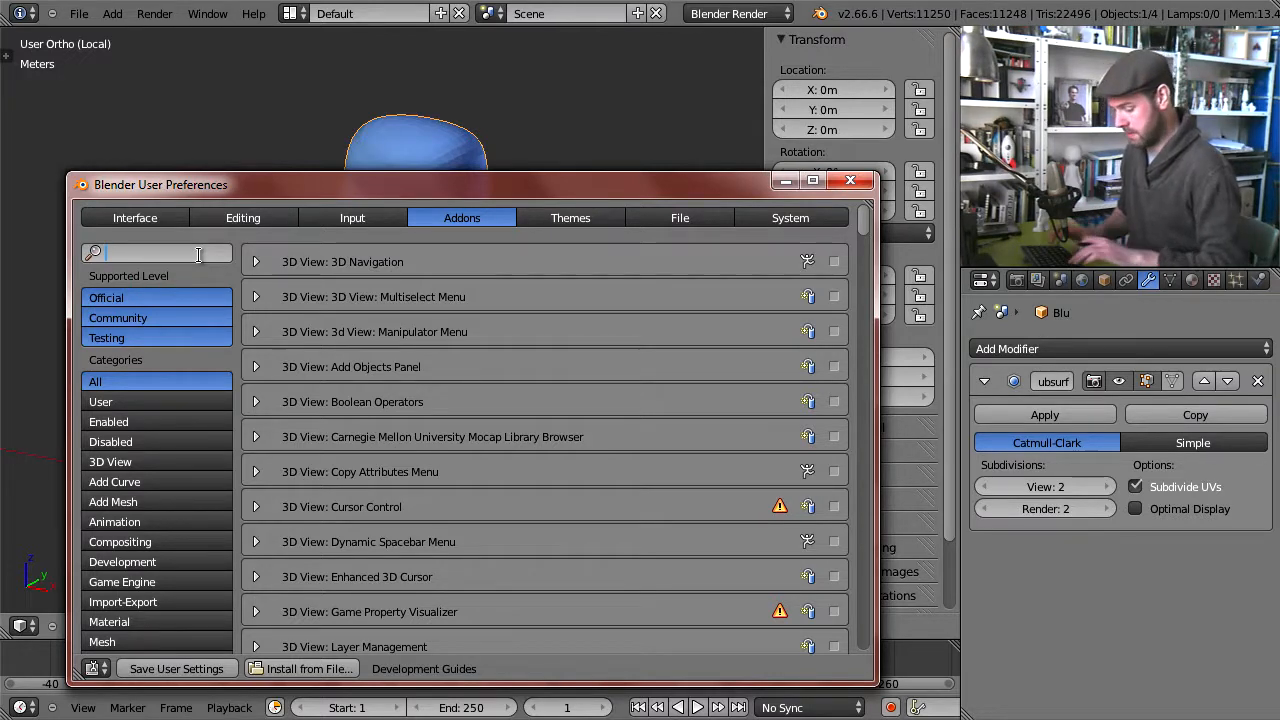
text(print)
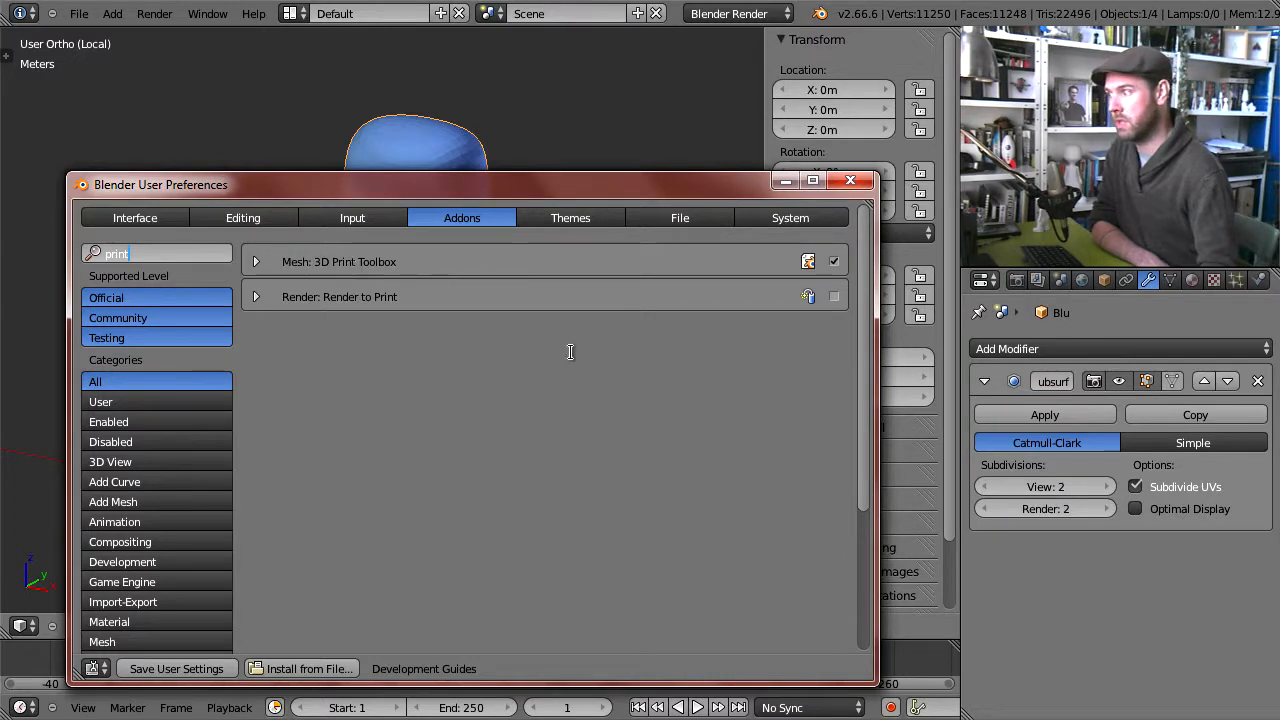
Step: Make sure the Mesh: 3D Print Toolbox add-on is enabled, save the user settings and close the preferences
click(834, 261)
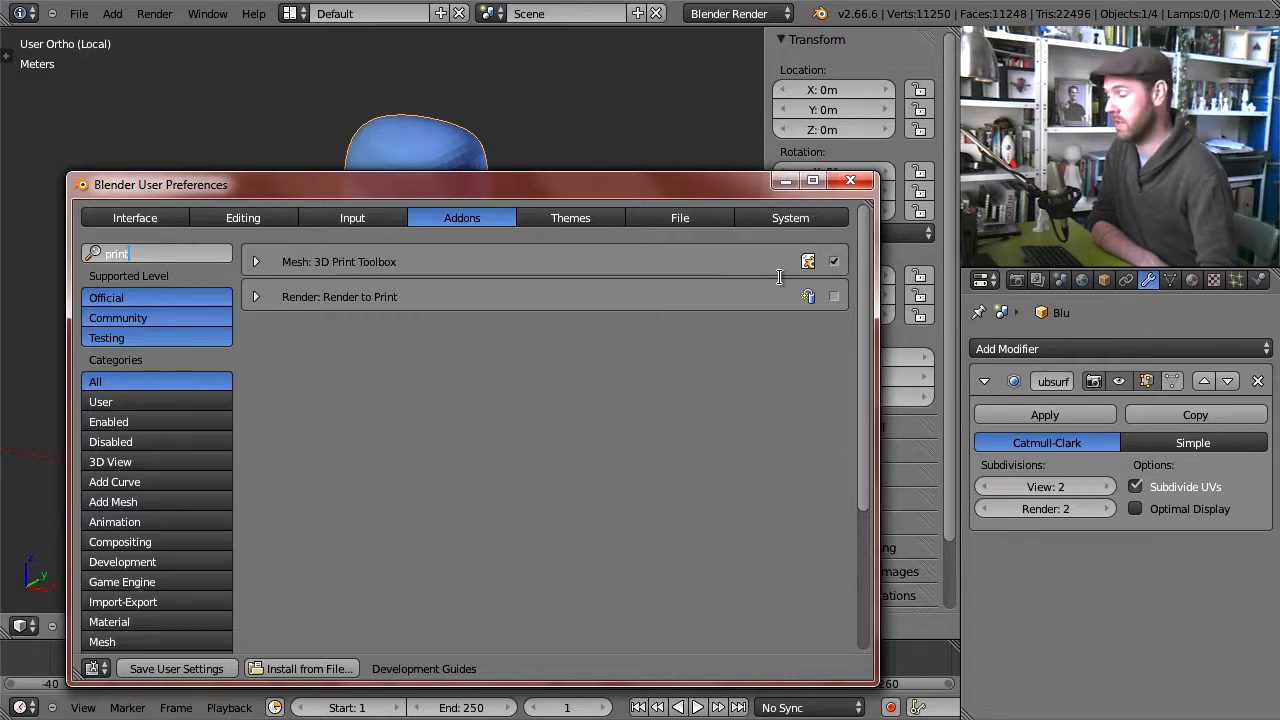
click(157, 669)
click(850, 180)
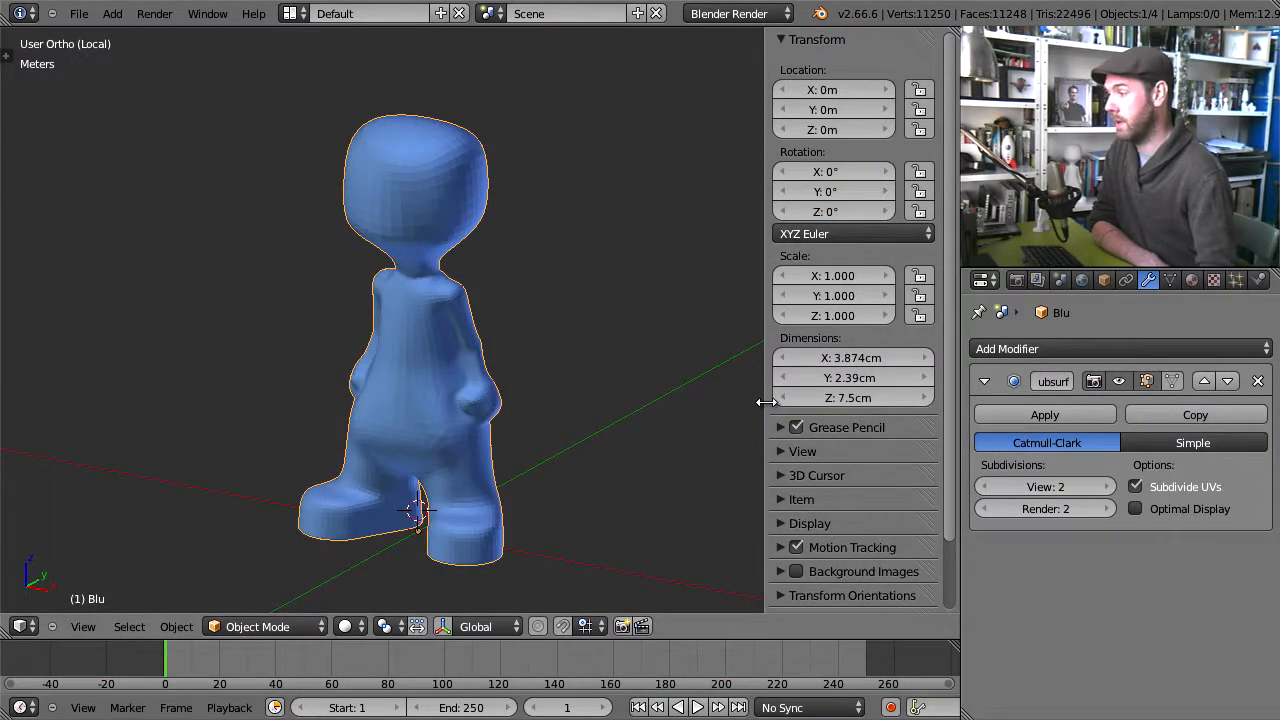
Step: Hide the transform properties, show the slightly widened tool shelf and collapse Object Tools to expose the Print3D tools
key(n)
key(t)
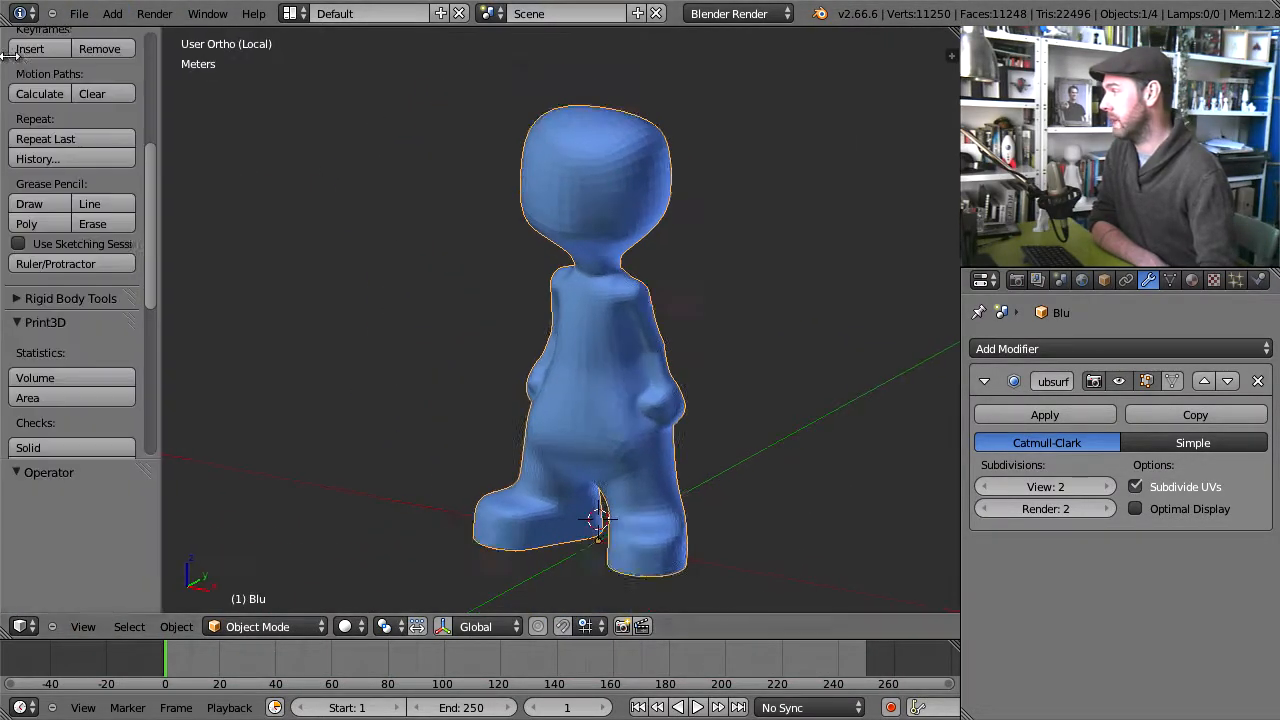
drag(10, 56, 15, 55)
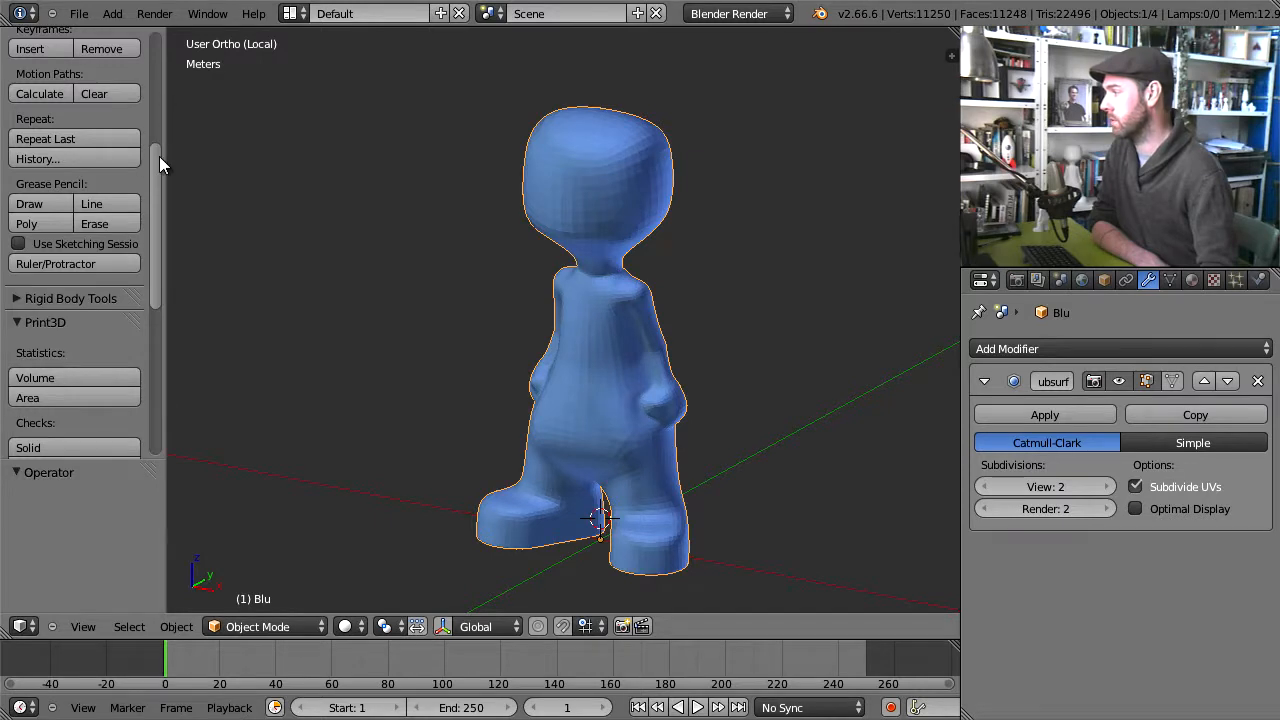
drag(159, 156, 160, 42)
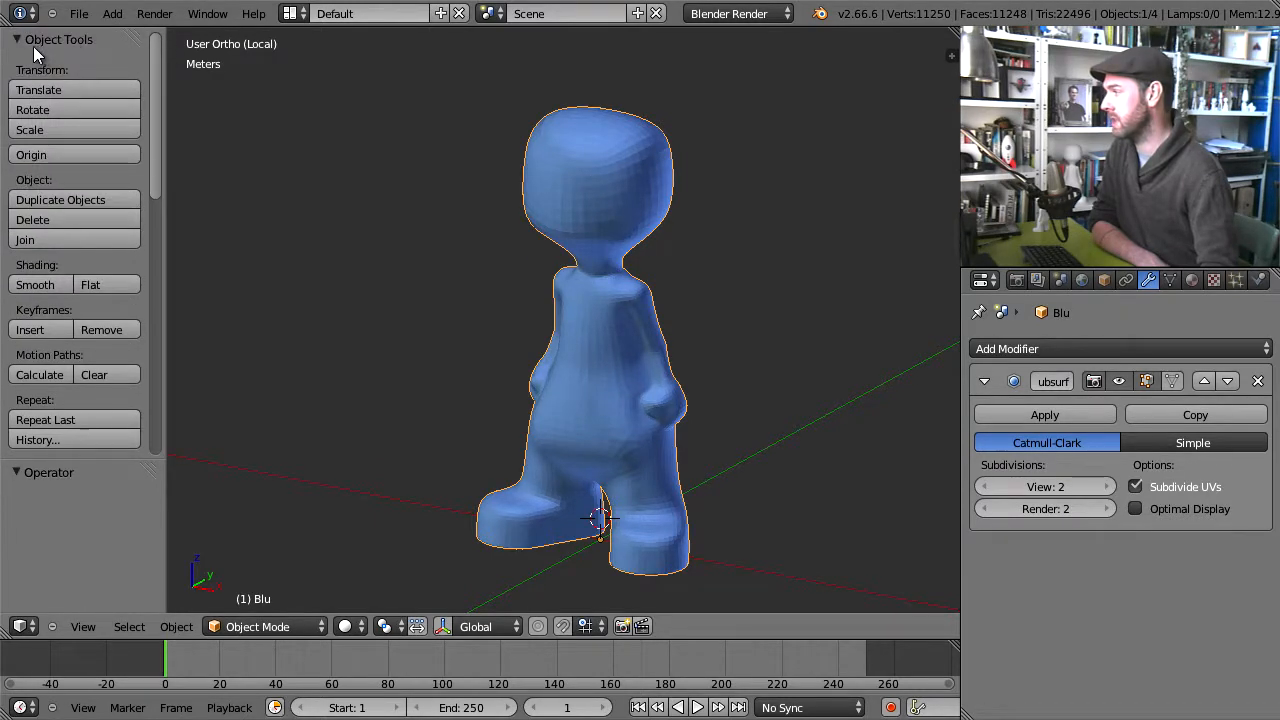
click(16, 43)
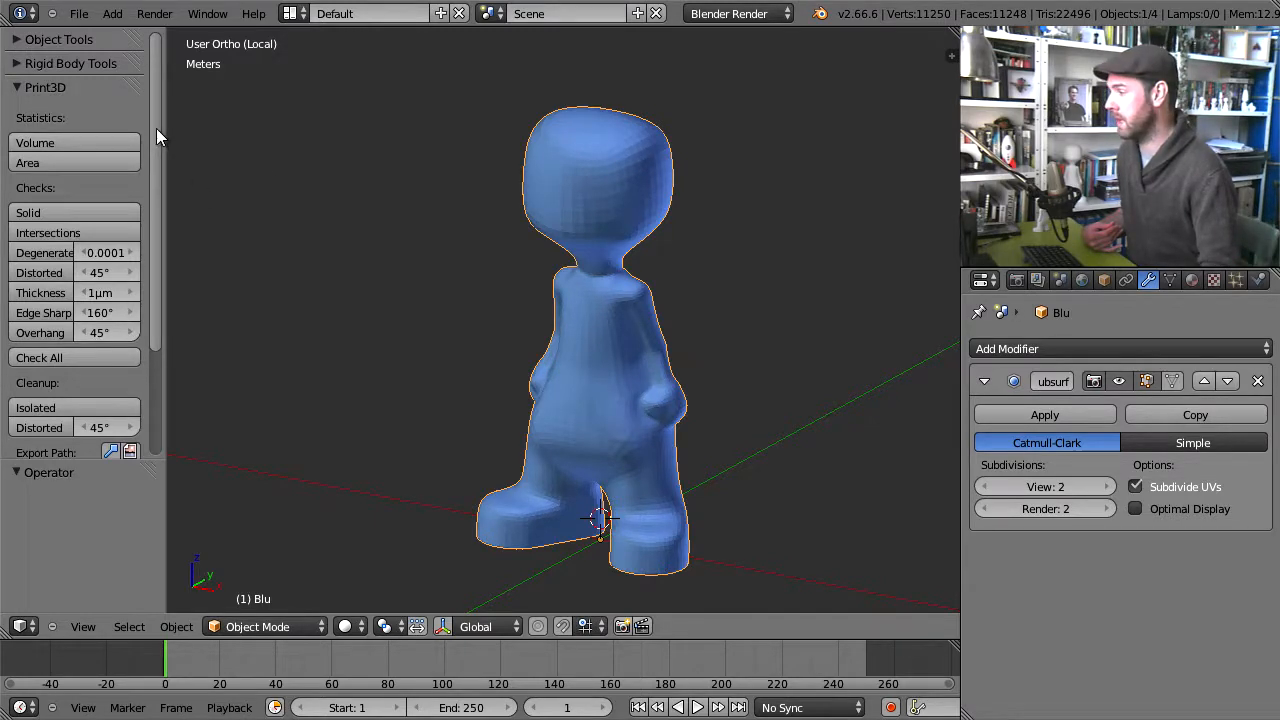
Step: Calculate the character's volume and surface area with the Print3D statistics and read each output
drag(156, 128, 139, 272)
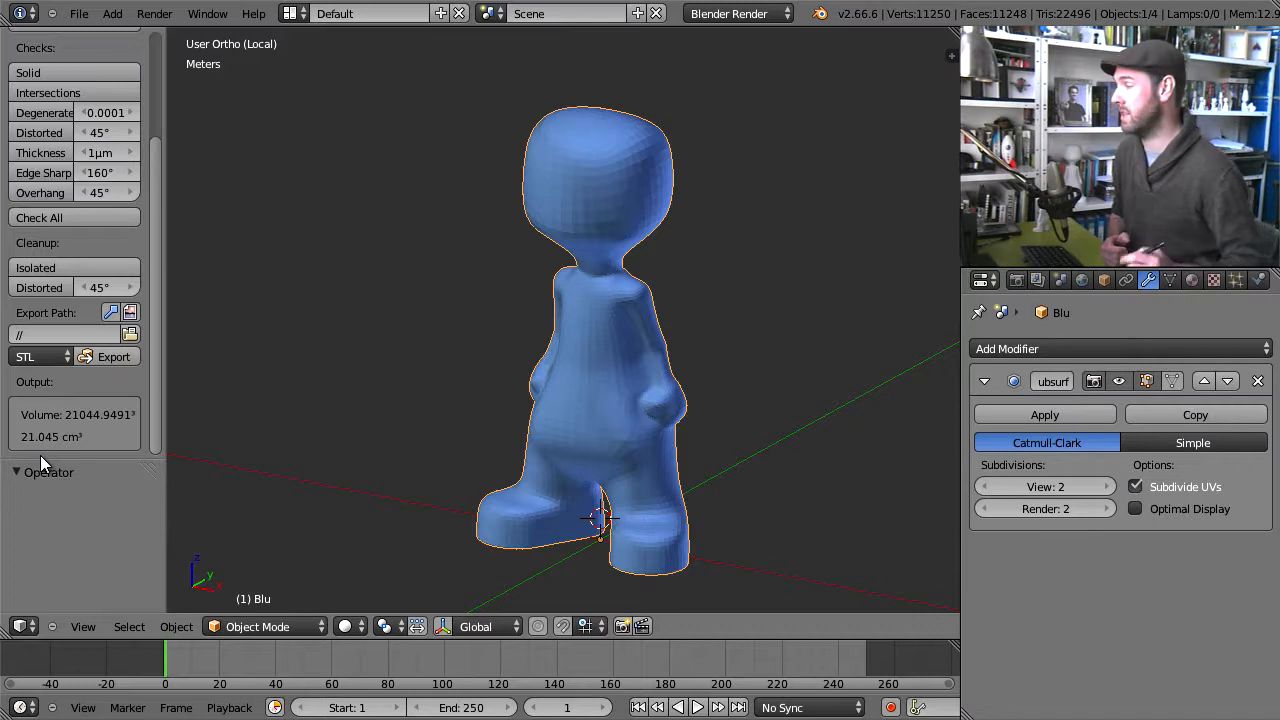
drag(153, 210, 149, 139)
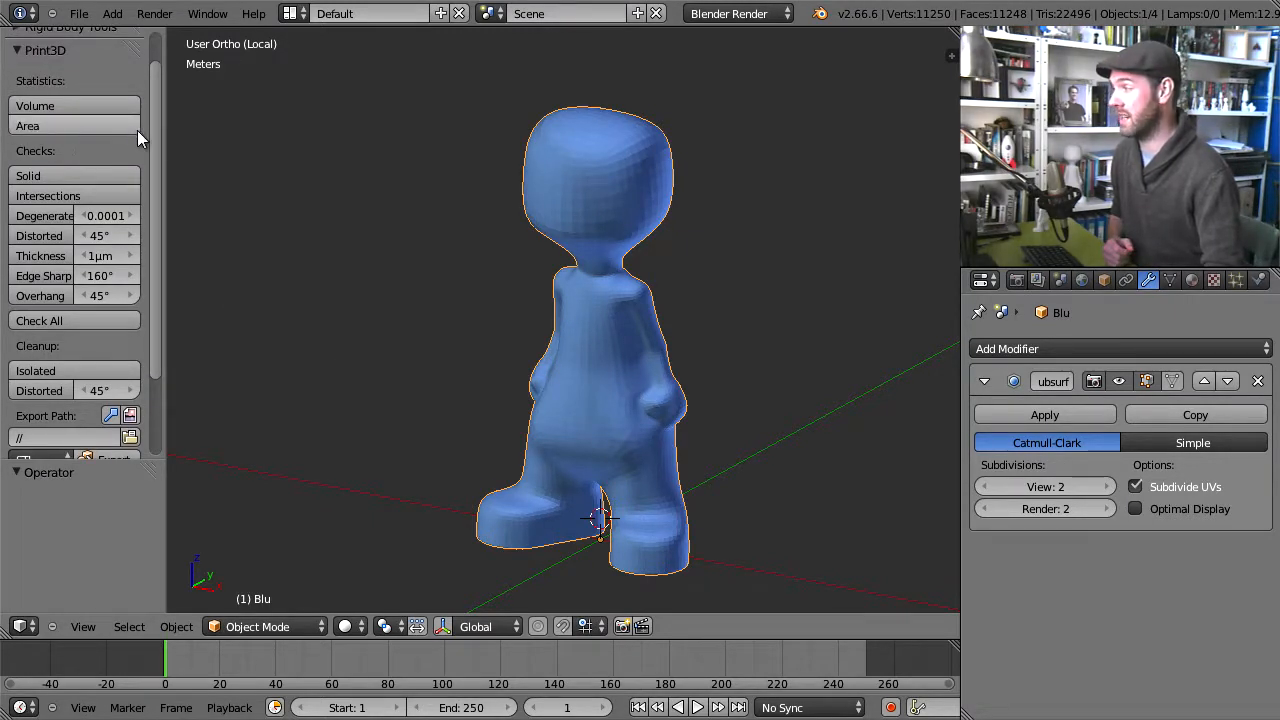
click(137, 132)
drag(161, 124, 156, 401)
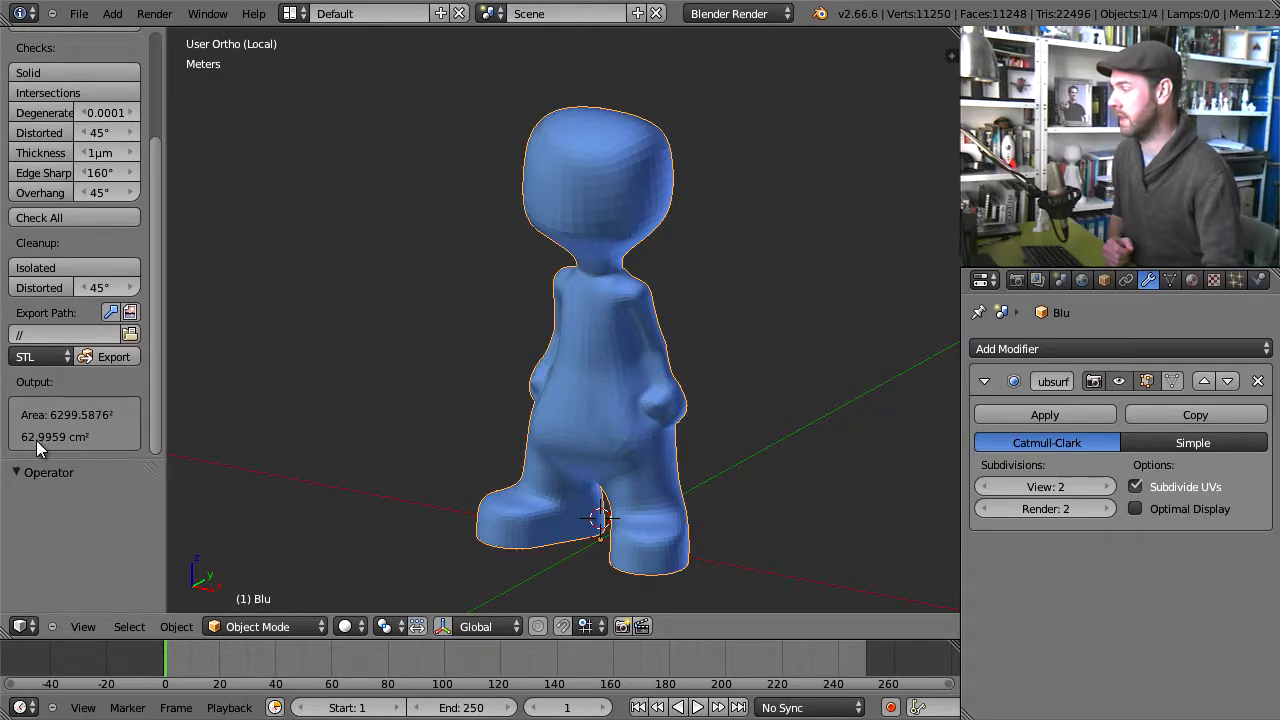